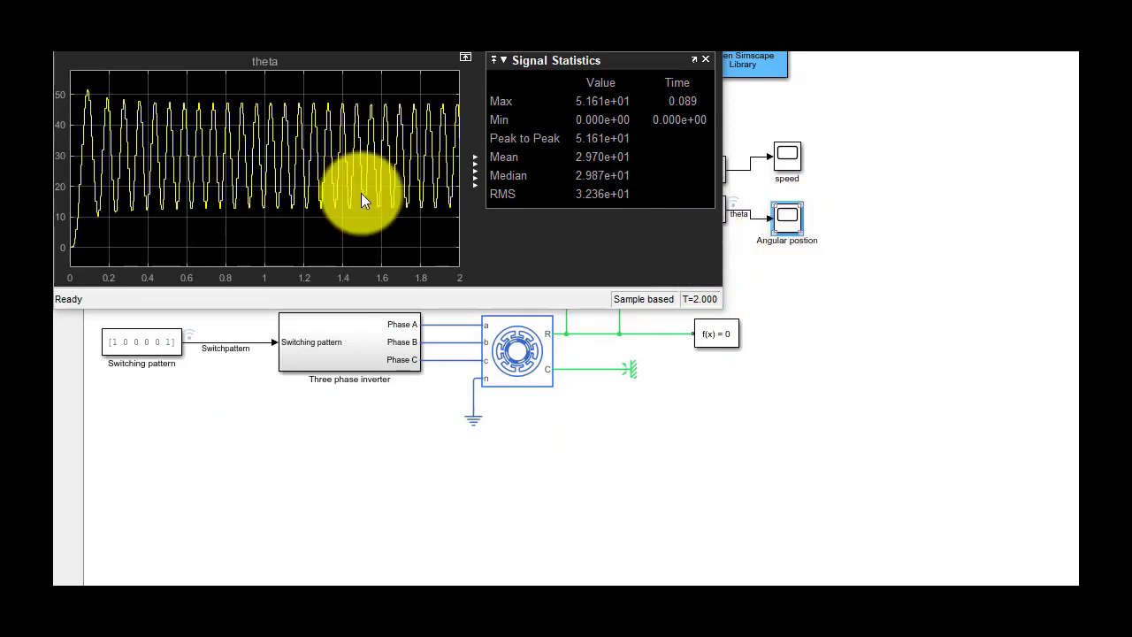
- Select the Brushless DC Motor block while the theta scope shows a 51.61 peak
left_click(531, 342)
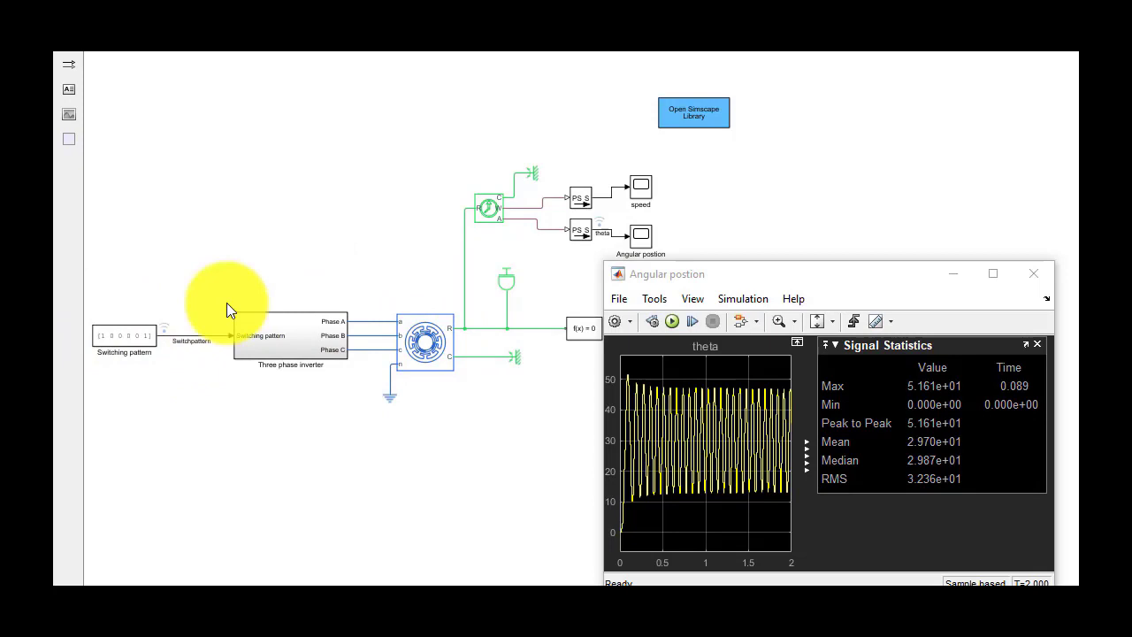
- Close the Angular position scope, then box-select the whole motor model and drag it left
left_click(420, 363)
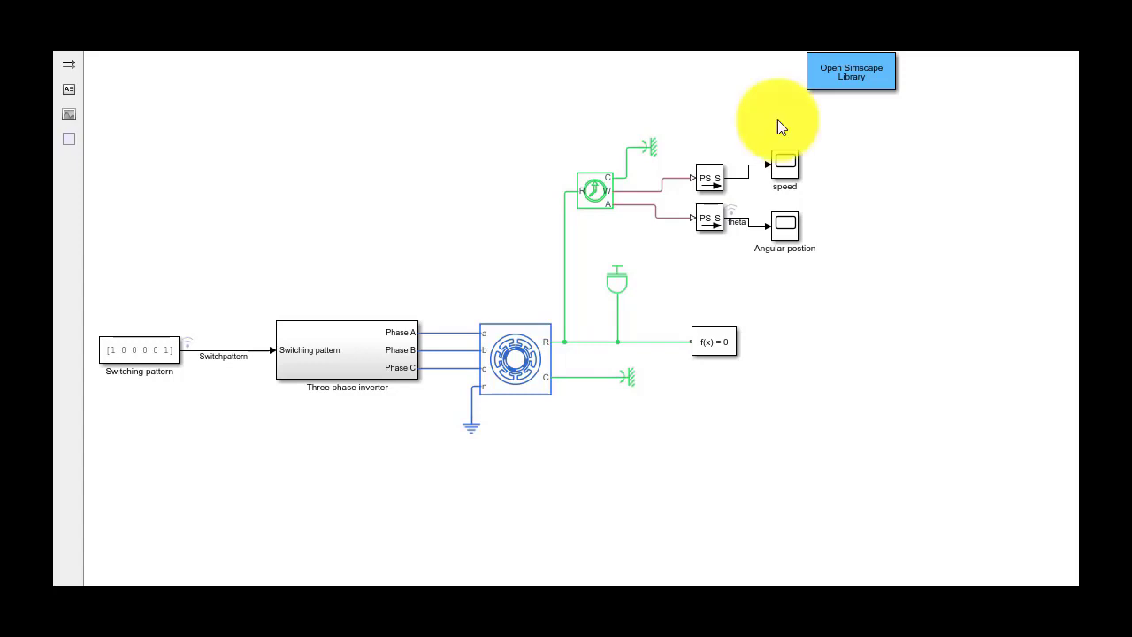
left_click_drag(99, 141, 892, 450)
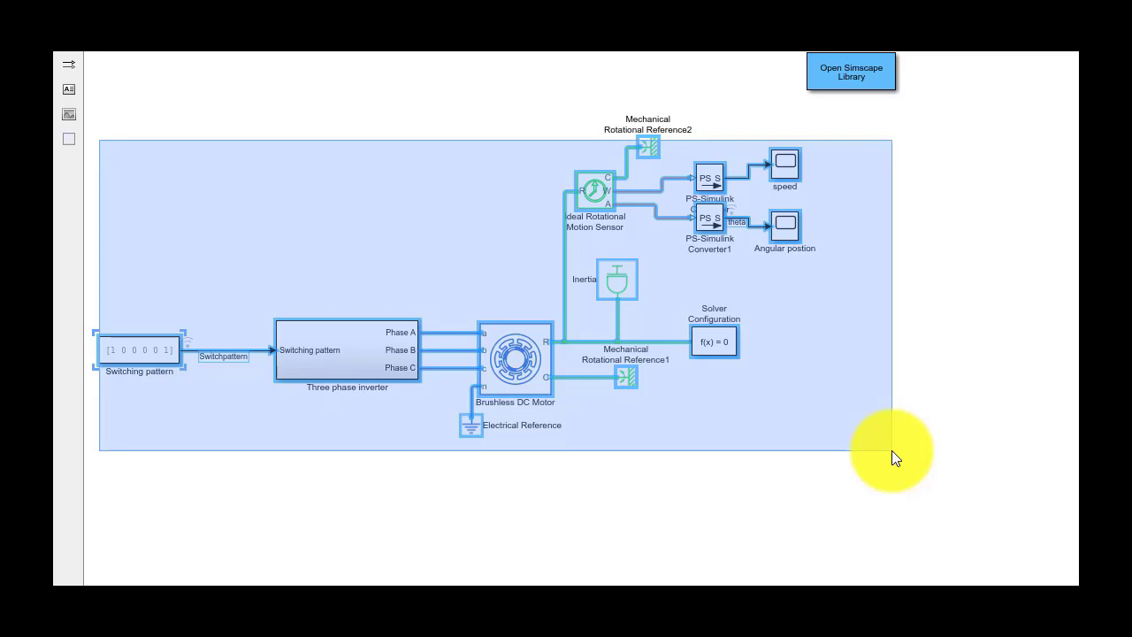
scroll(607, 326, "up", 2)
scroll(607, 325, "down", 2)
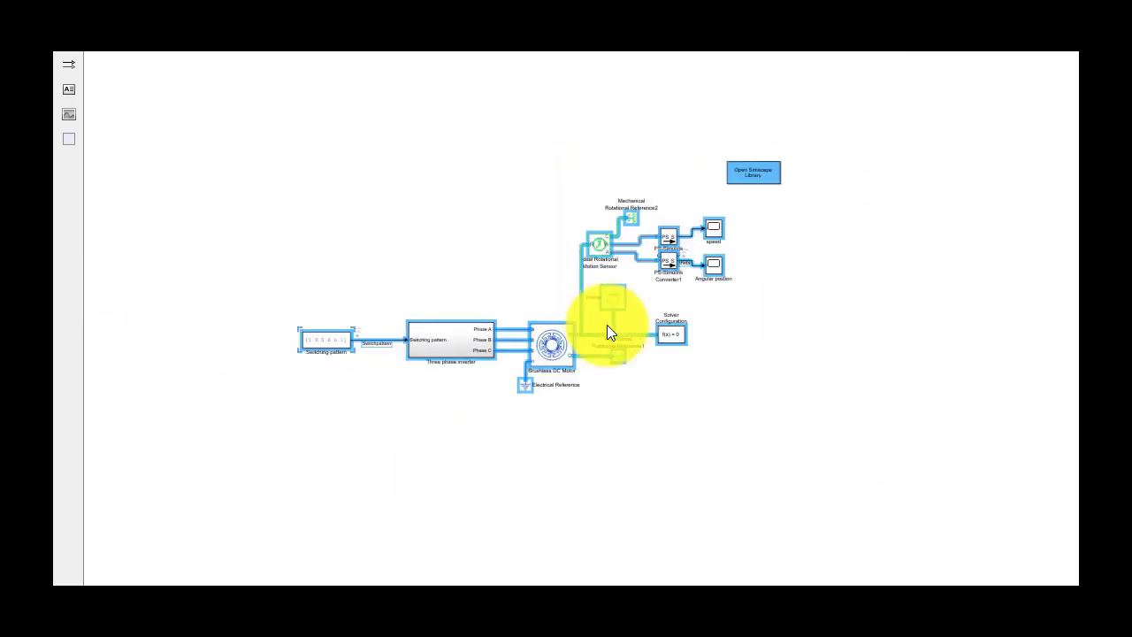
mouse_move(568, 311)
left_mouse_down()
mouse_move(383, 316)
mouse_move(325, 365)
mouse_move(338, 378)
mouse_move(373, 356)
left_mouse_up()
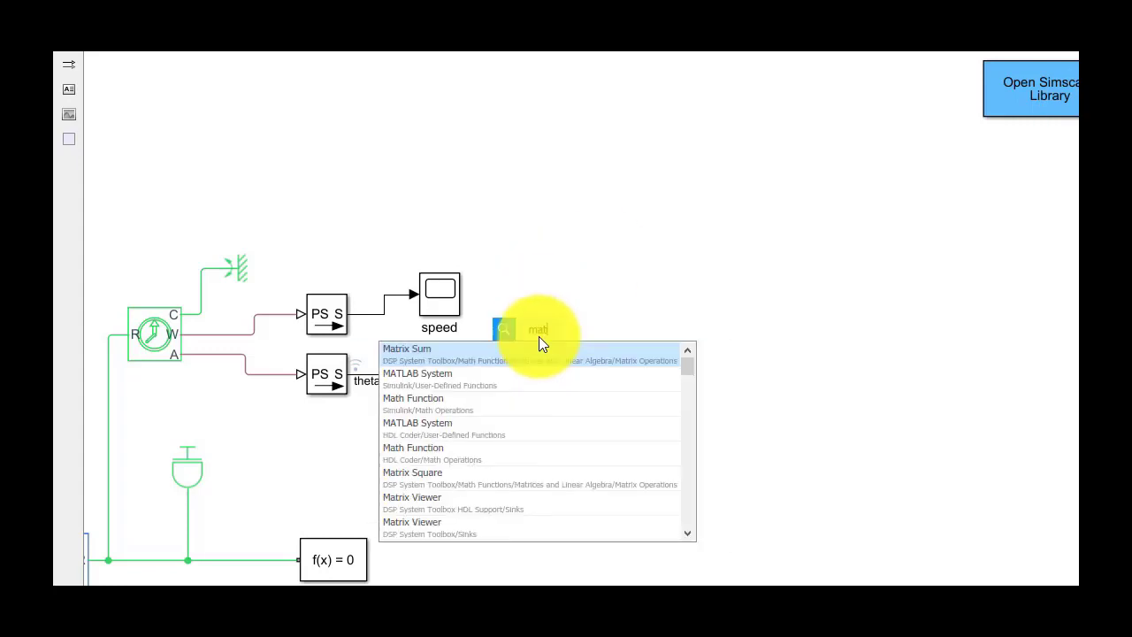
- Insert a Math Function block set to the rem function
left_click(545, 359)
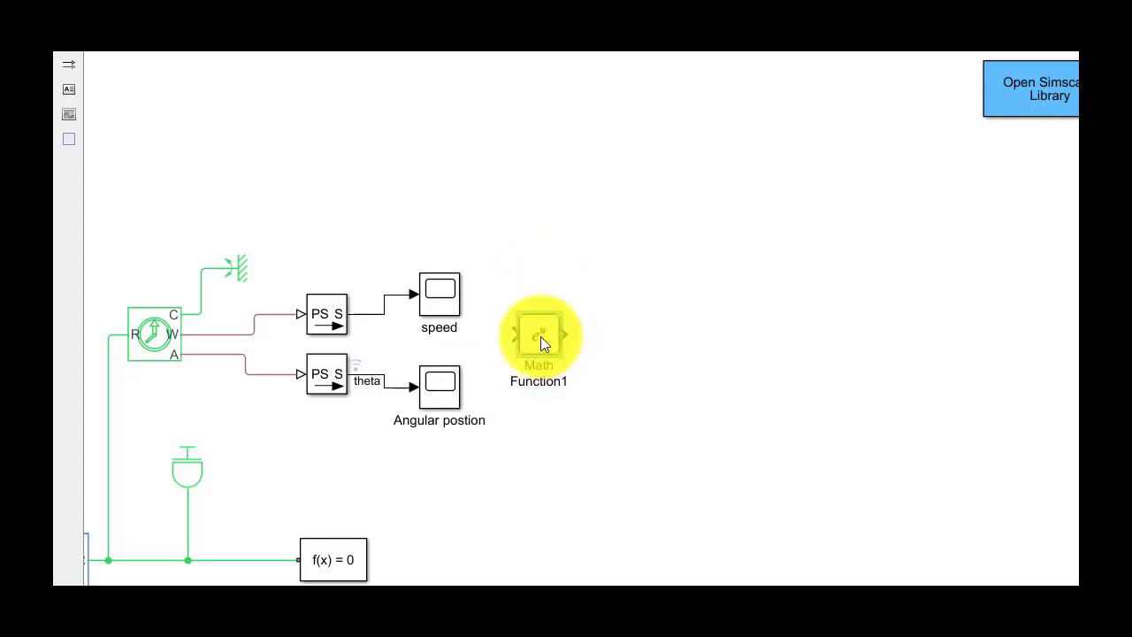
double_click(544, 334)
left_click(688, 343)
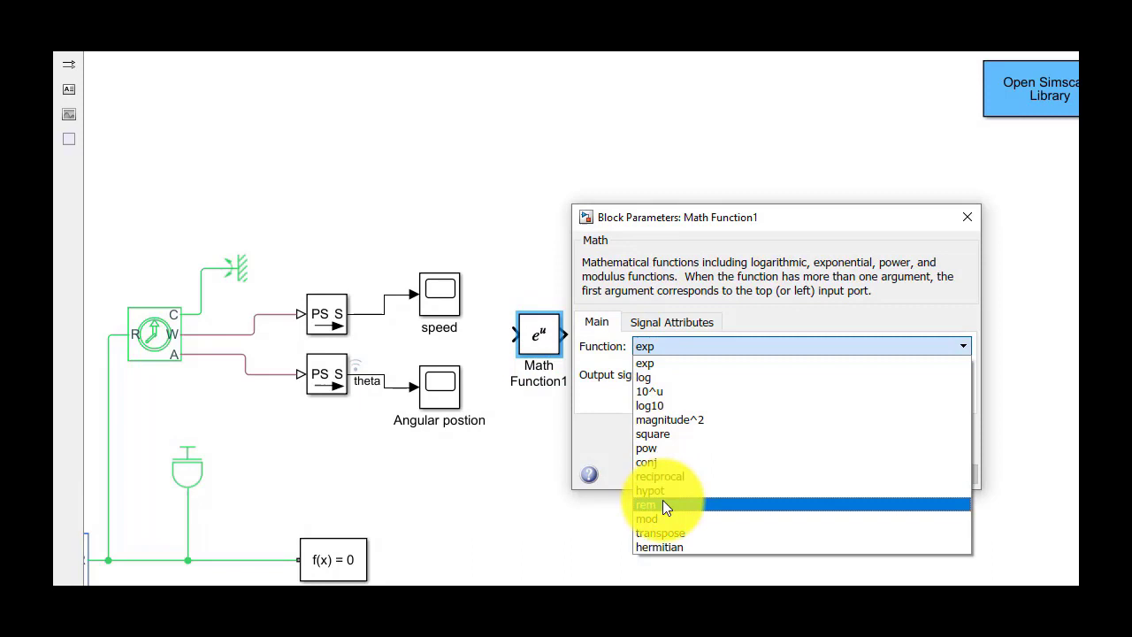
left_click(663, 506)
left_click(731, 474)
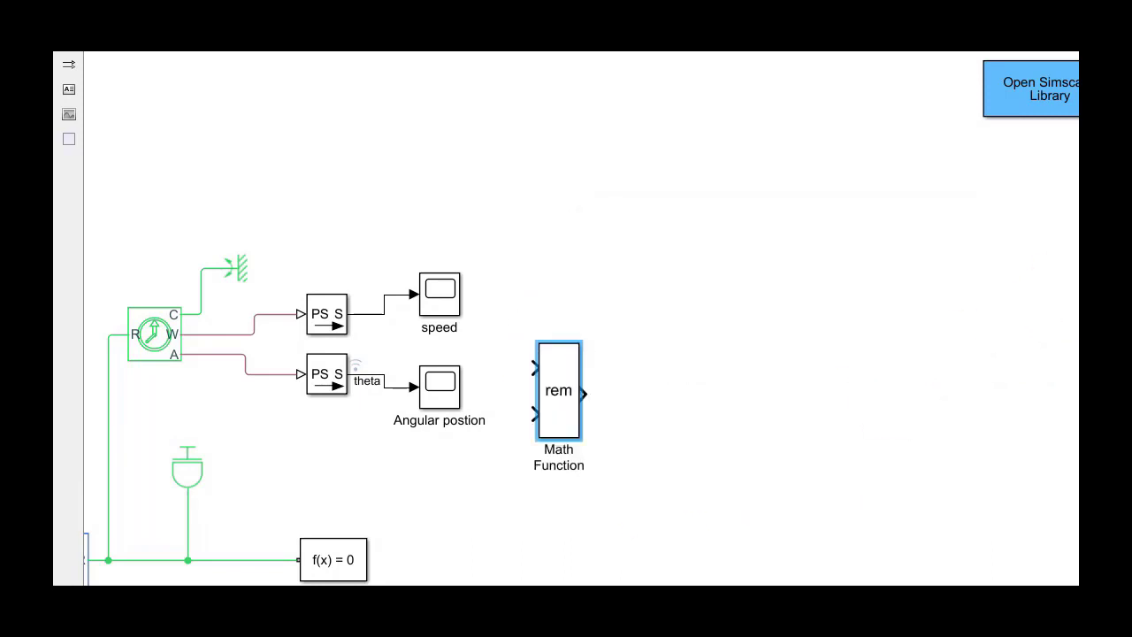
- Remove the angular position scope and wire a Constant 360 into rem's second input
left_click(443, 403)
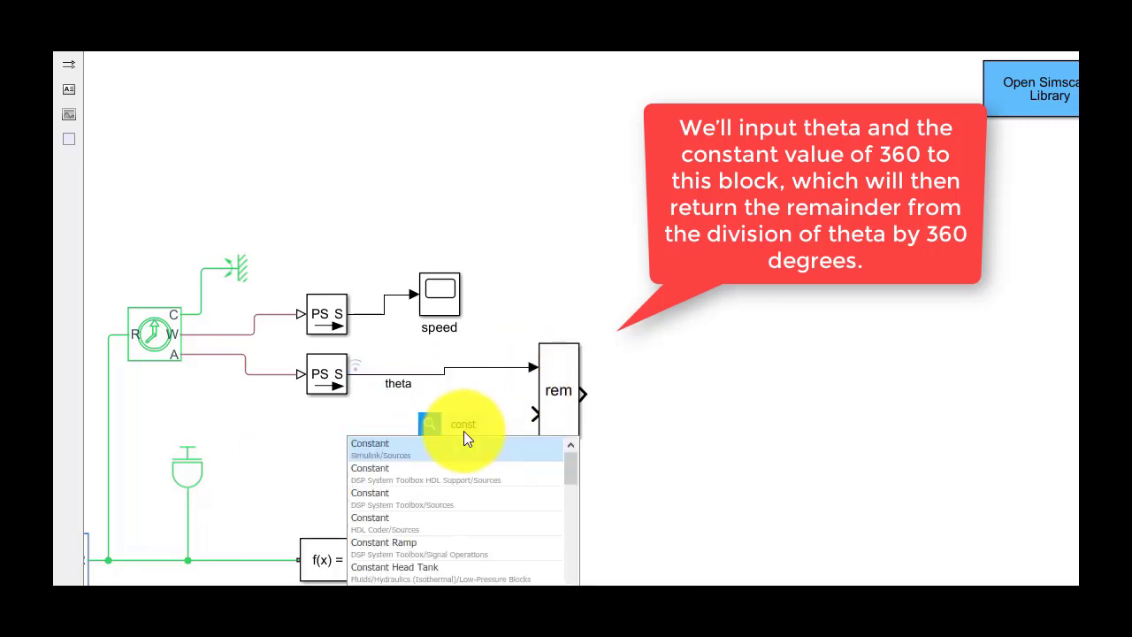
left_click(412, 438)
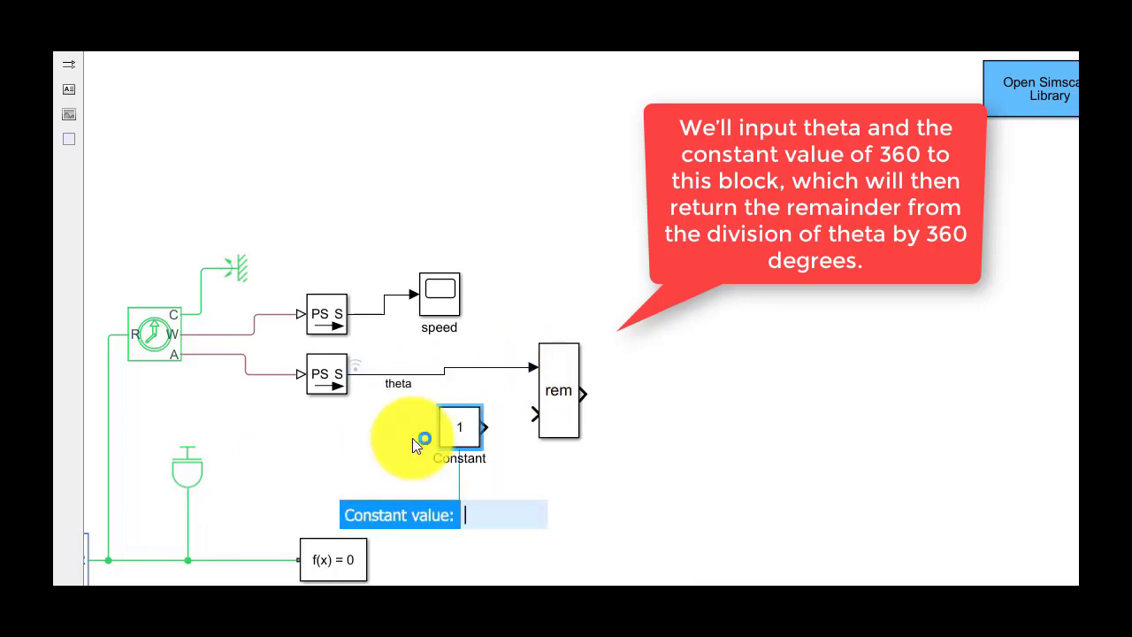
type("360")
key("Return")
left_click_drag(483, 427, 536, 413)
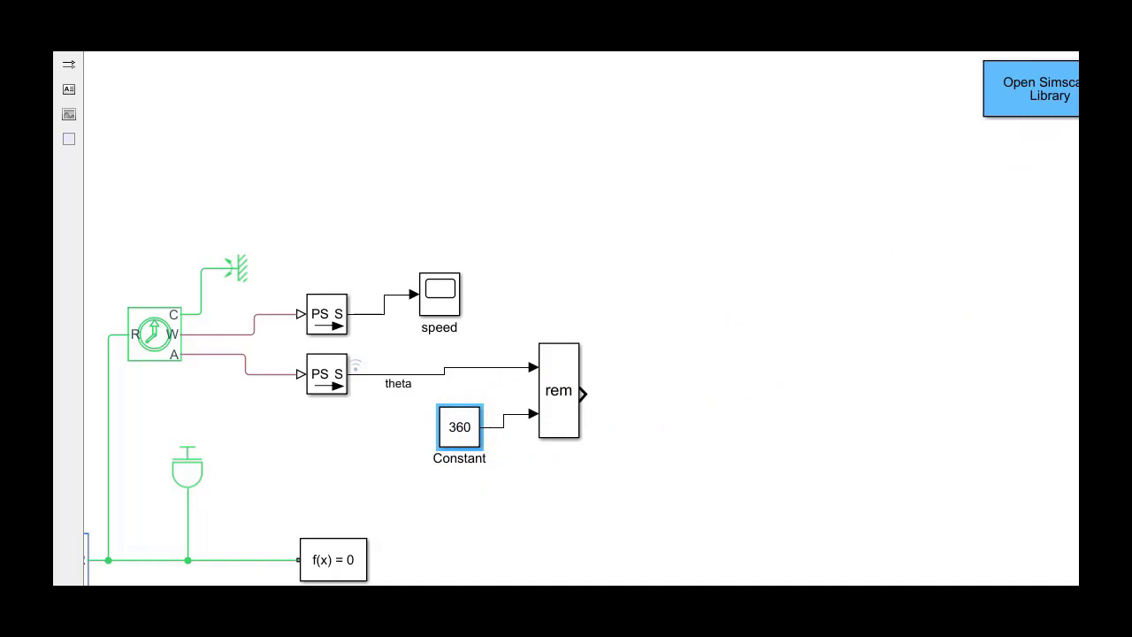
- Put a Gain block with value p on the theta line feeding rem
double_click(527, 275)
type("gai")
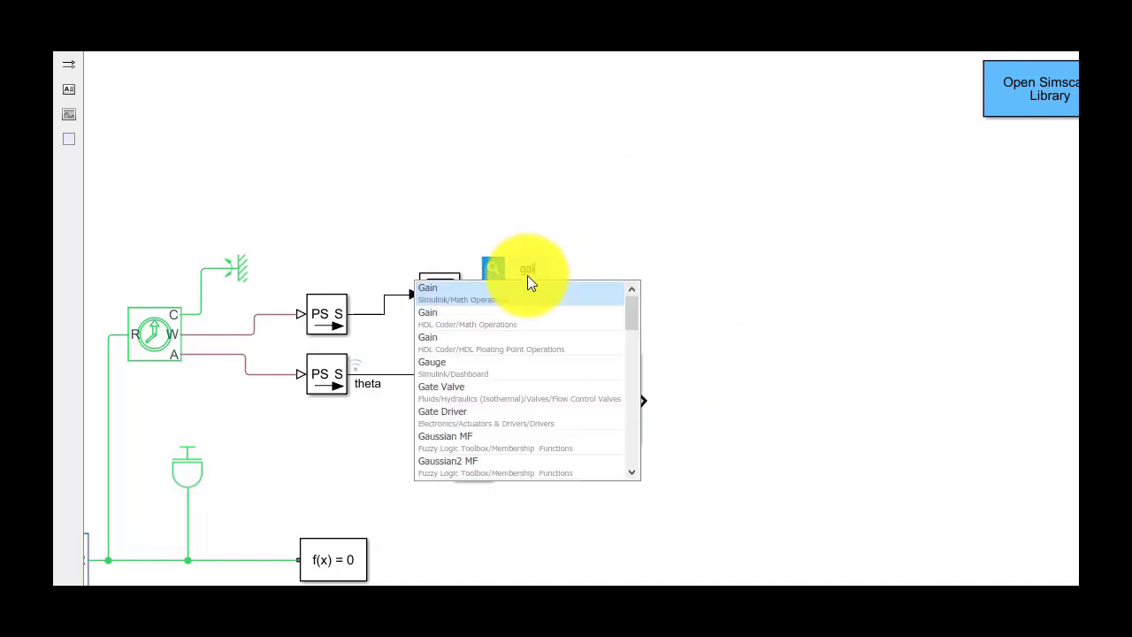
type("n")
key("Return")
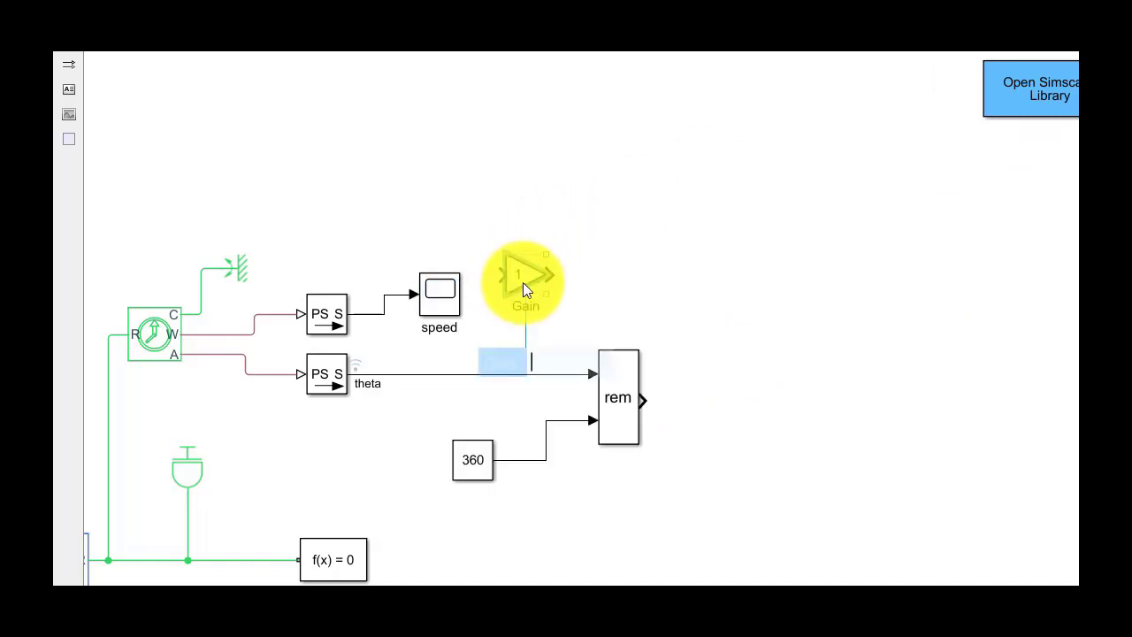
left_click_drag(523, 282, 464, 374)
double_click(464, 374)
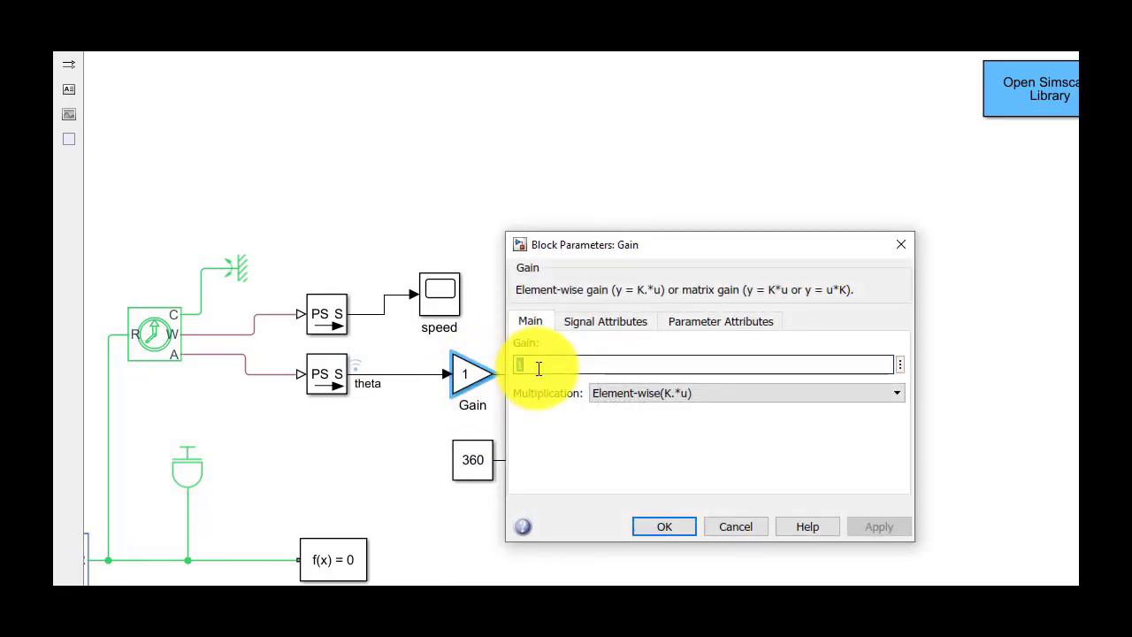
type("p")
key("Return")
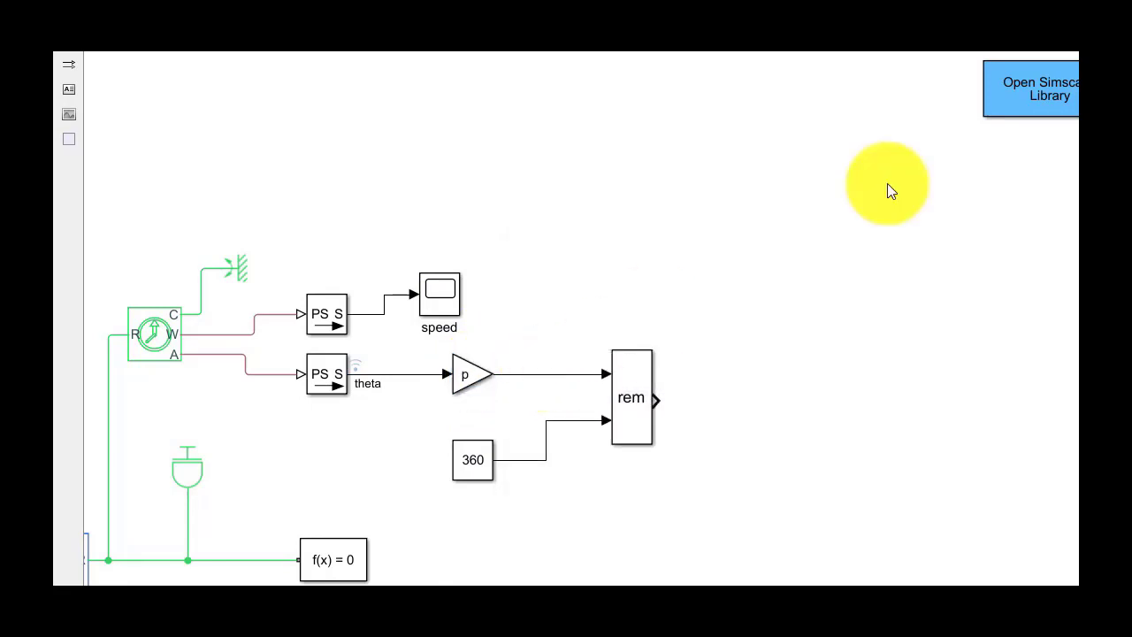
double_click(524, 305)
- Insert a Unit Delay between gain p and rem, then set up the > 0 comparison
type("uni")
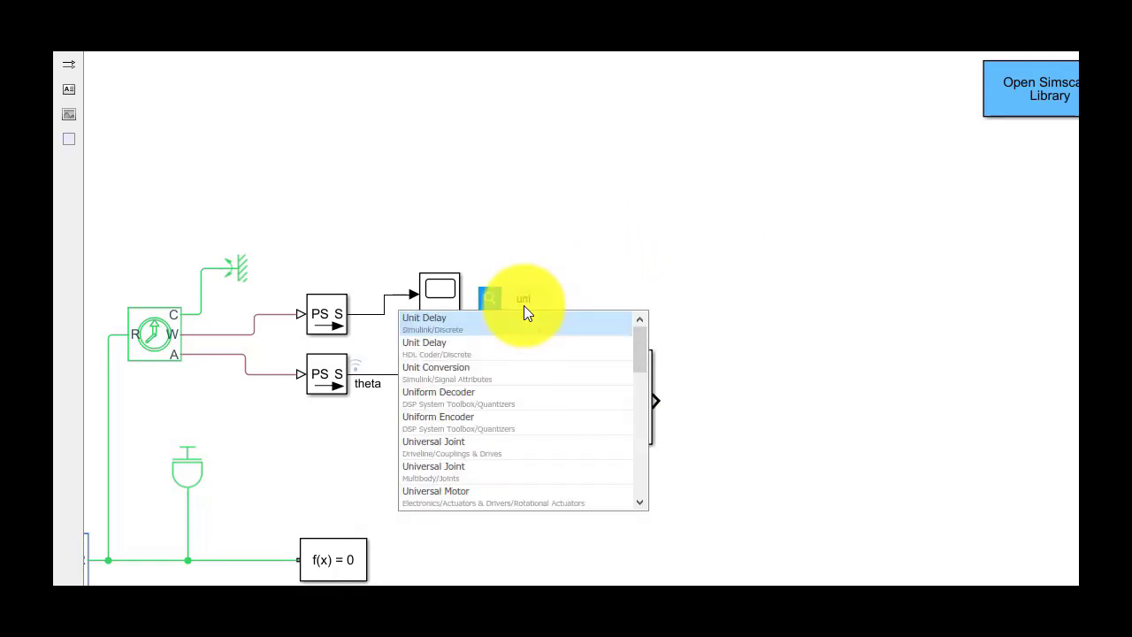
left_click(509, 321)
left_click_drag(509, 310, 542, 380)
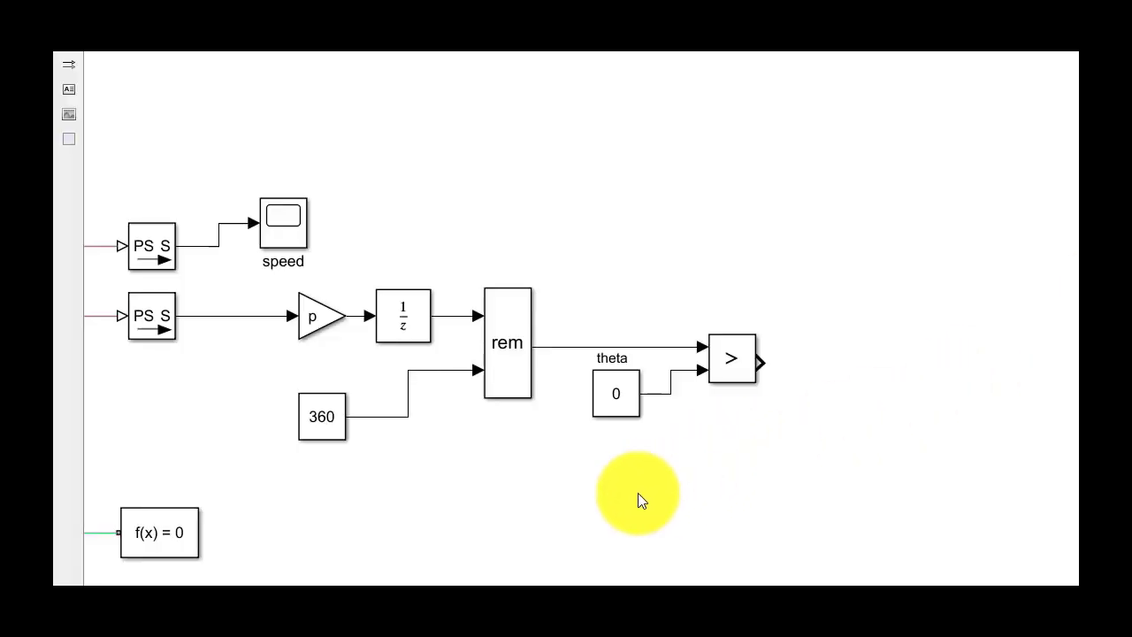
left_click(605, 410)
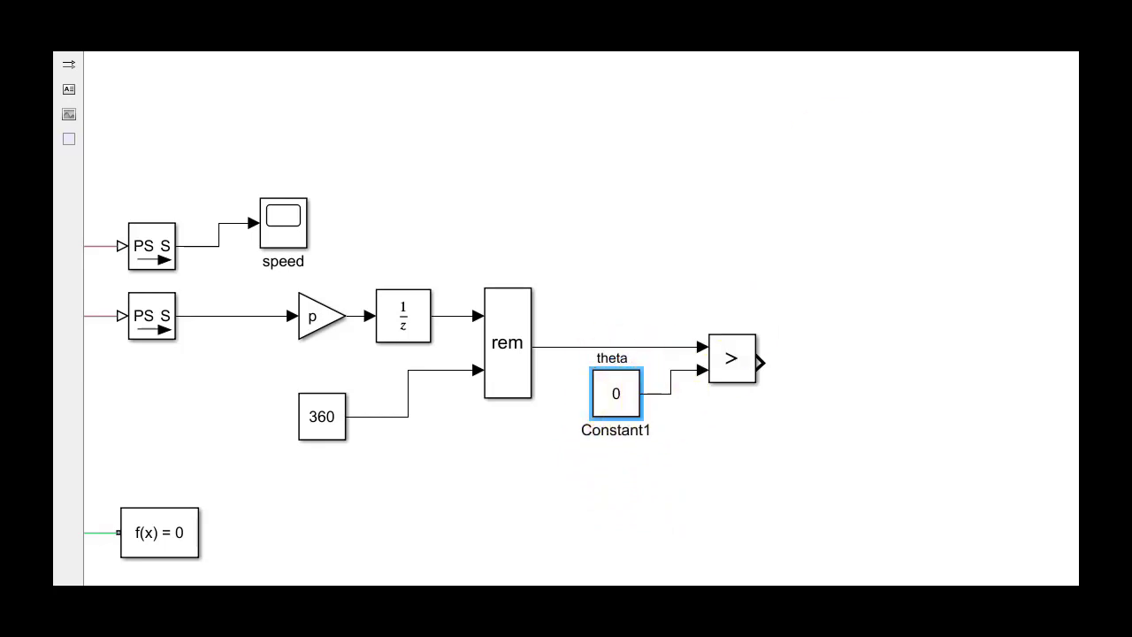
left_click(737, 367)
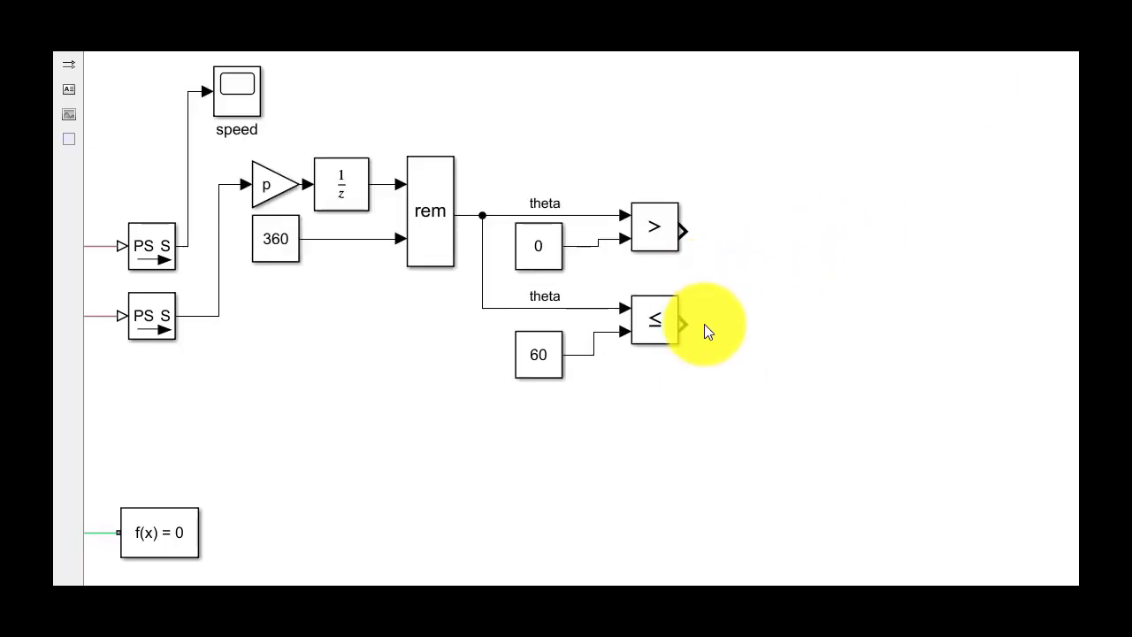
- Join the > 0 and ≤ 60 comparisons through a Logical Operator AND block
left_click_drag(697, 281, 456, 393)
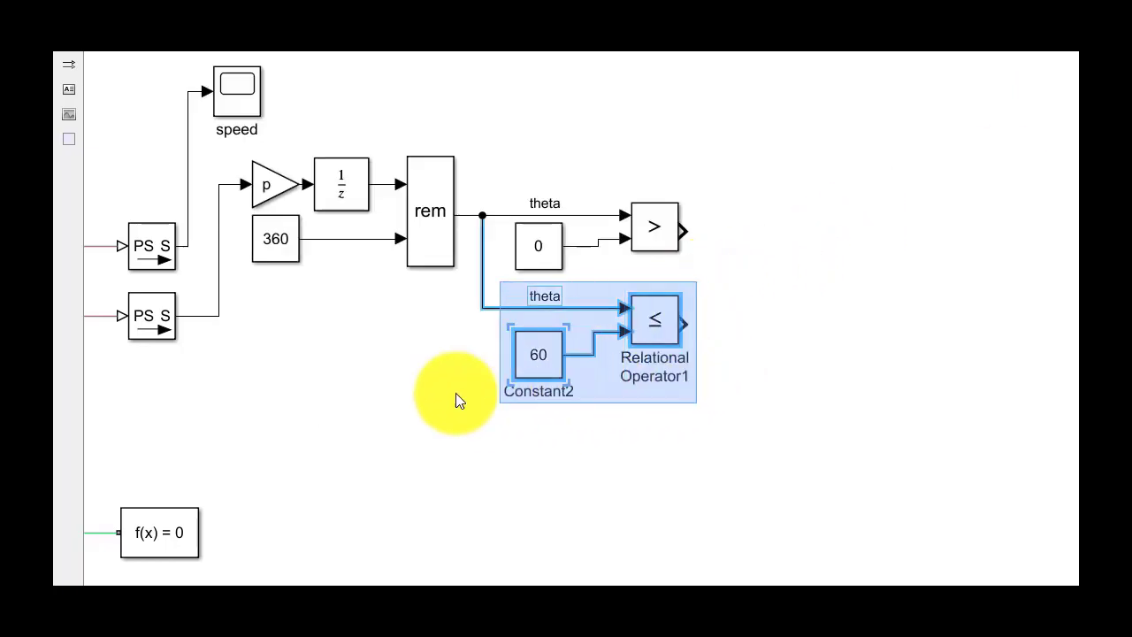
left_click(825, 393)
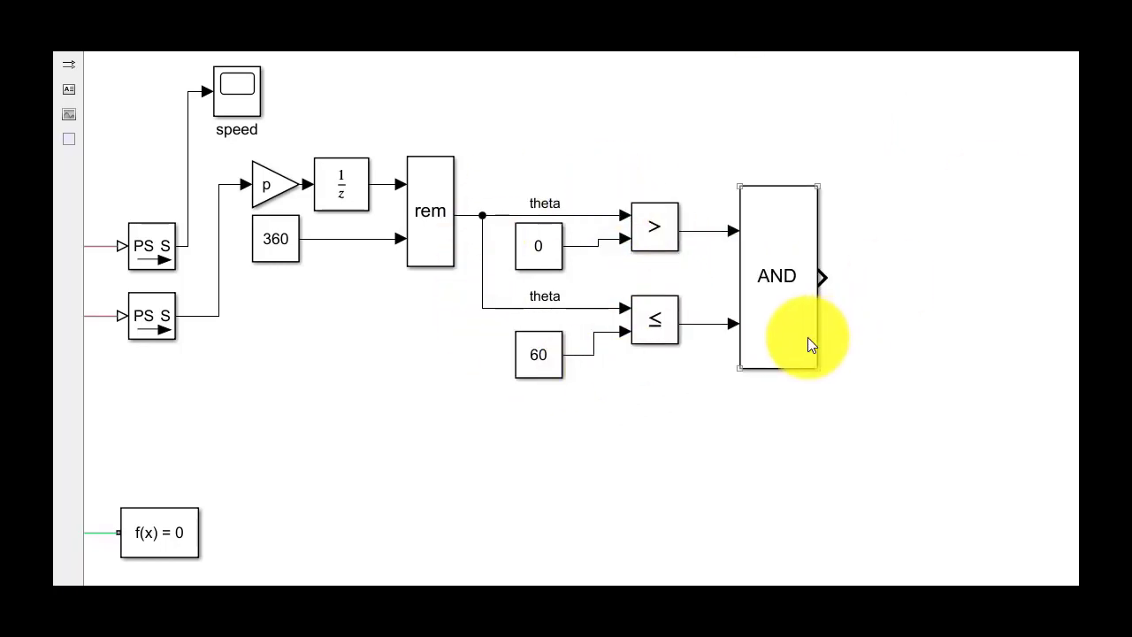
left_click(790, 361)
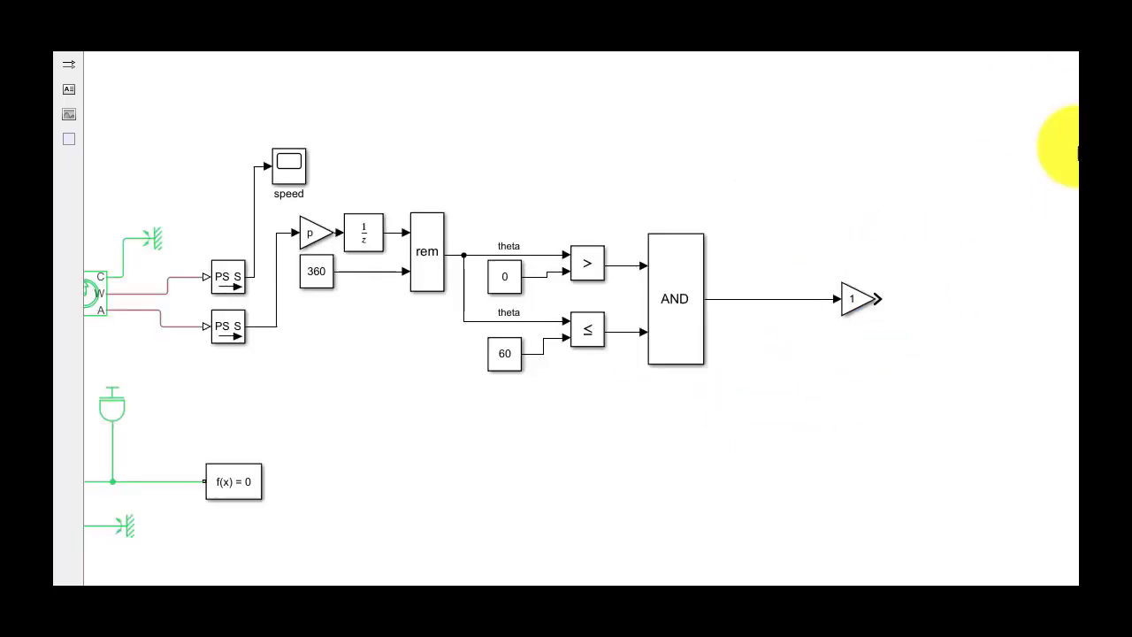
left_click(712, 281)
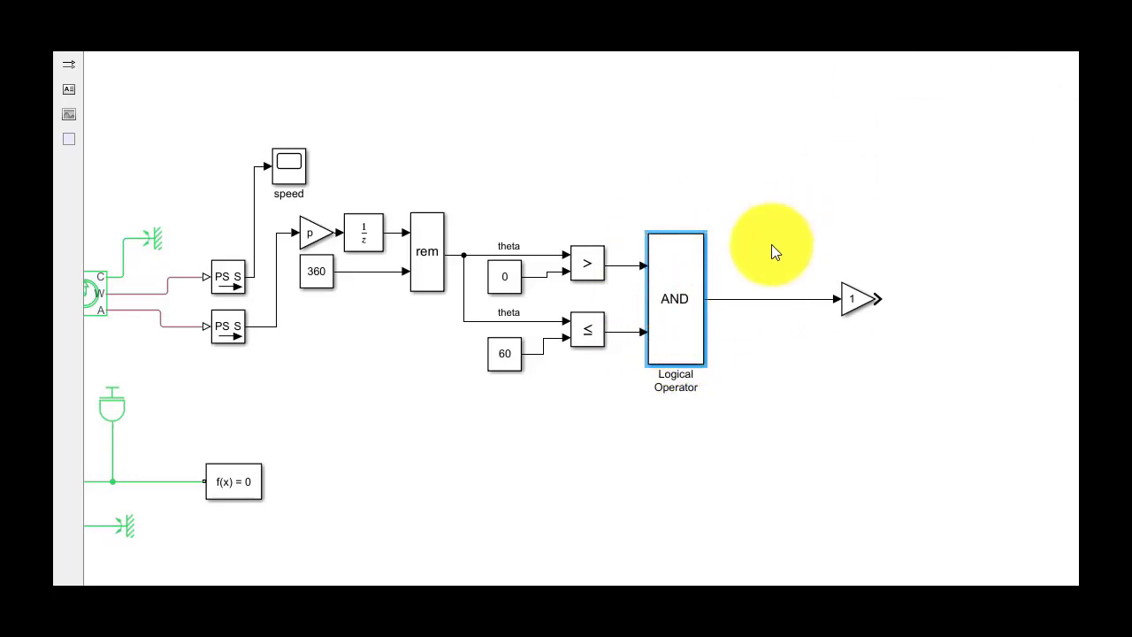
- Follow the AND with a Data Type Conversion and Gain, forming six sector branches into Sector
left_click(788, 300)
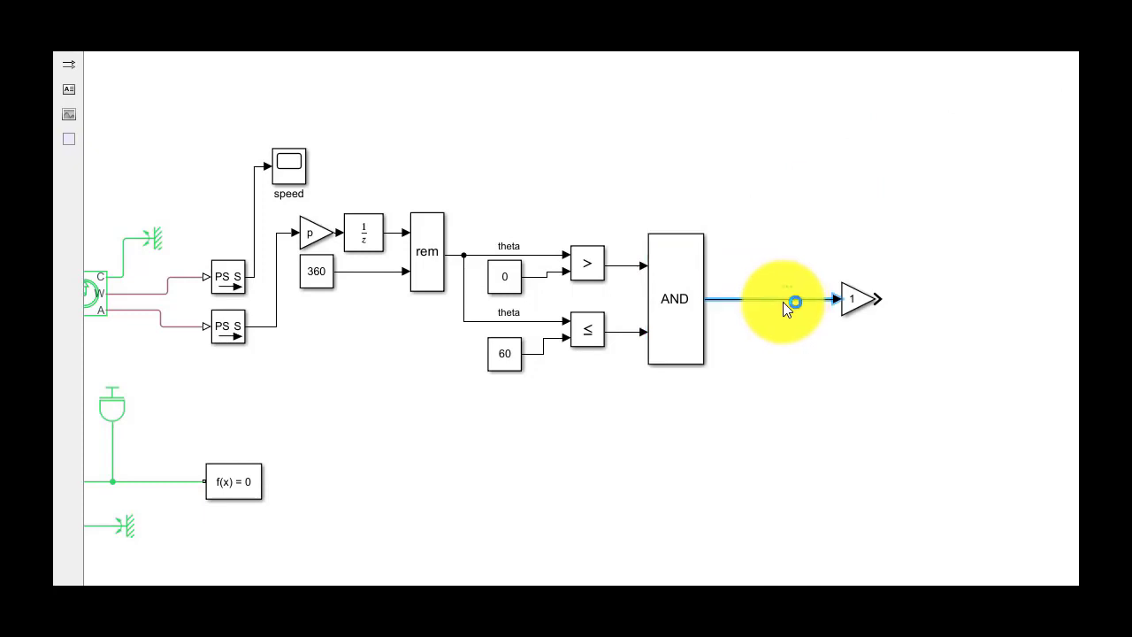
left_click(849, 299)
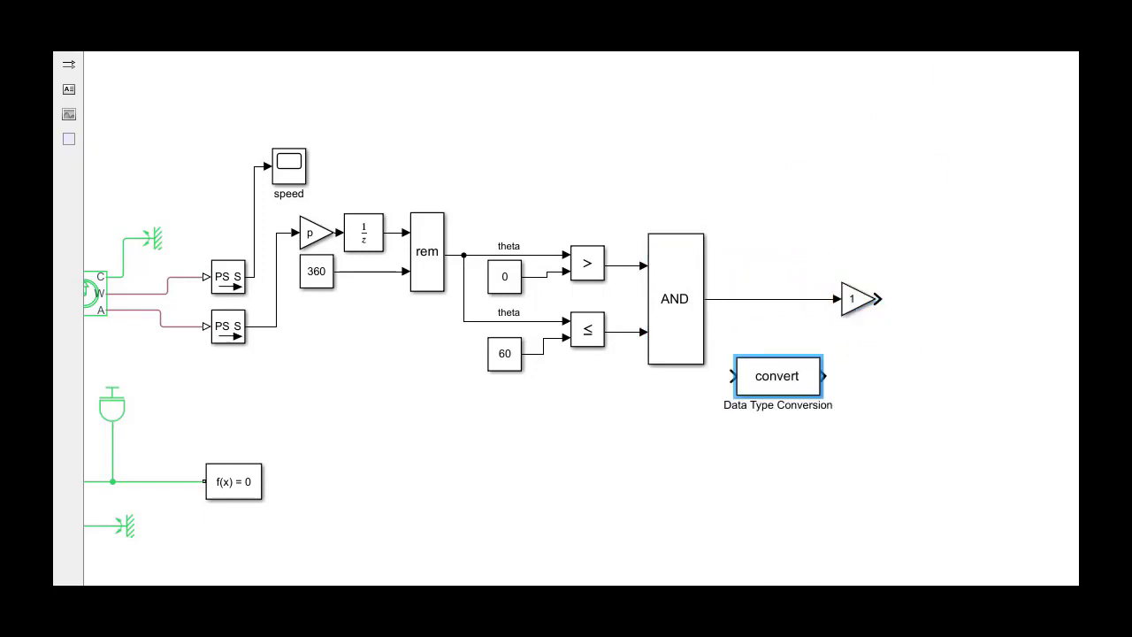
left_click(765, 383)
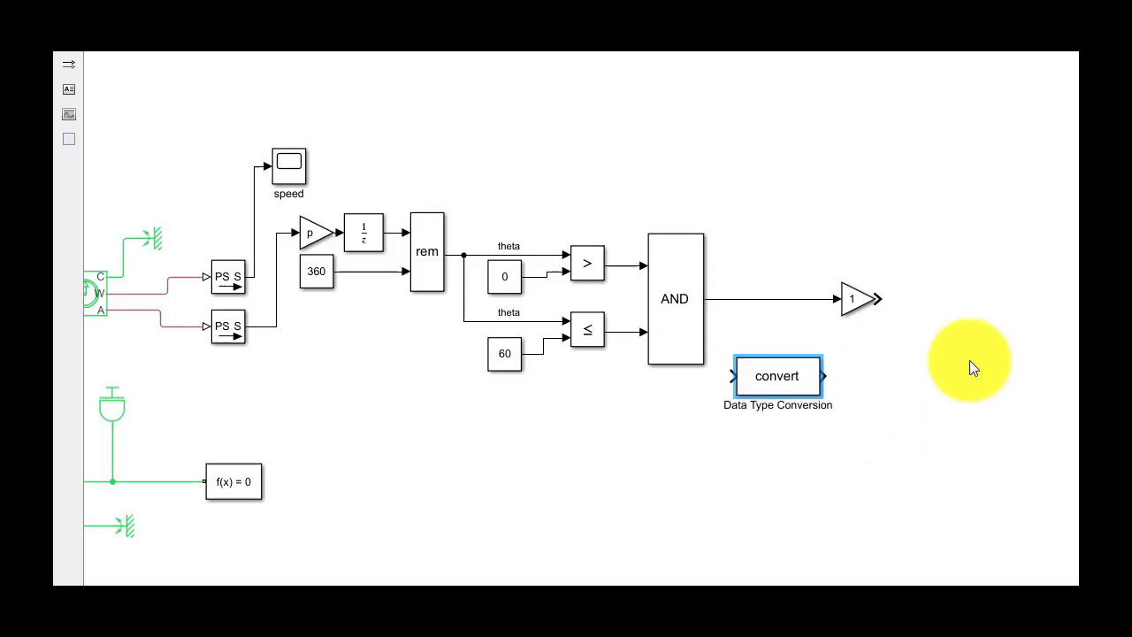
left_click_drag(794, 390, 789, 313)
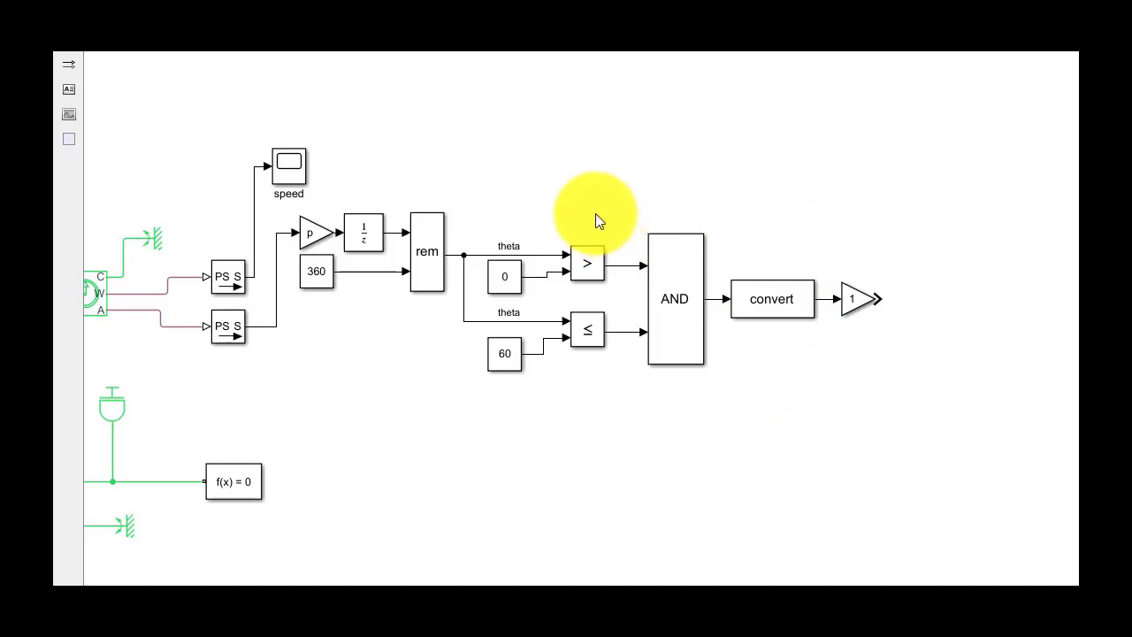
left_click(677, 328)
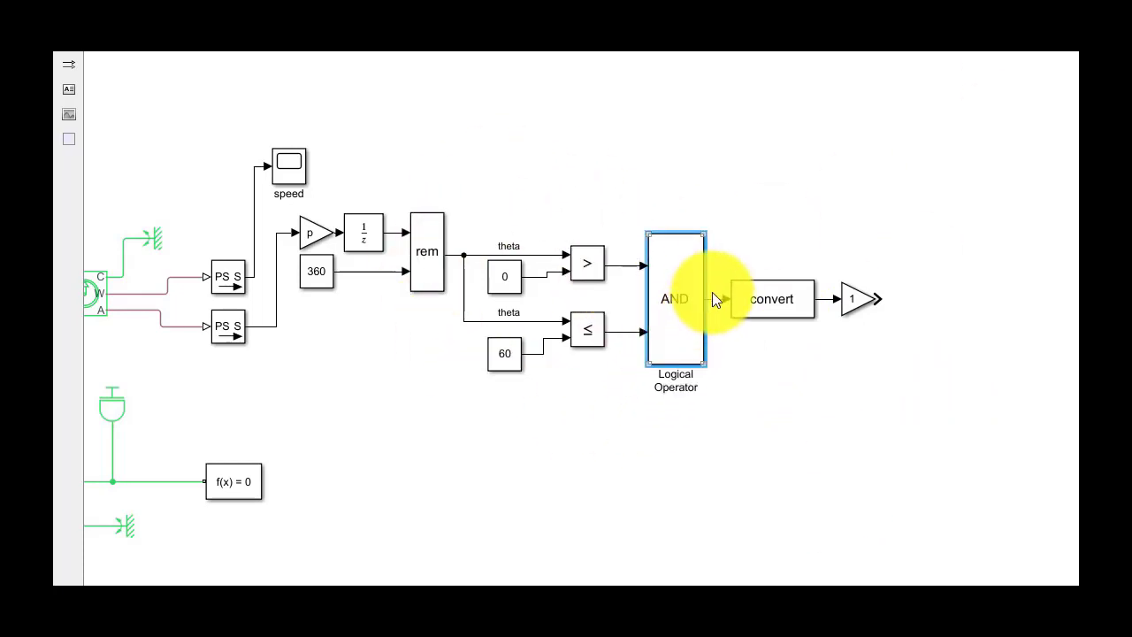
left_click(858, 301)
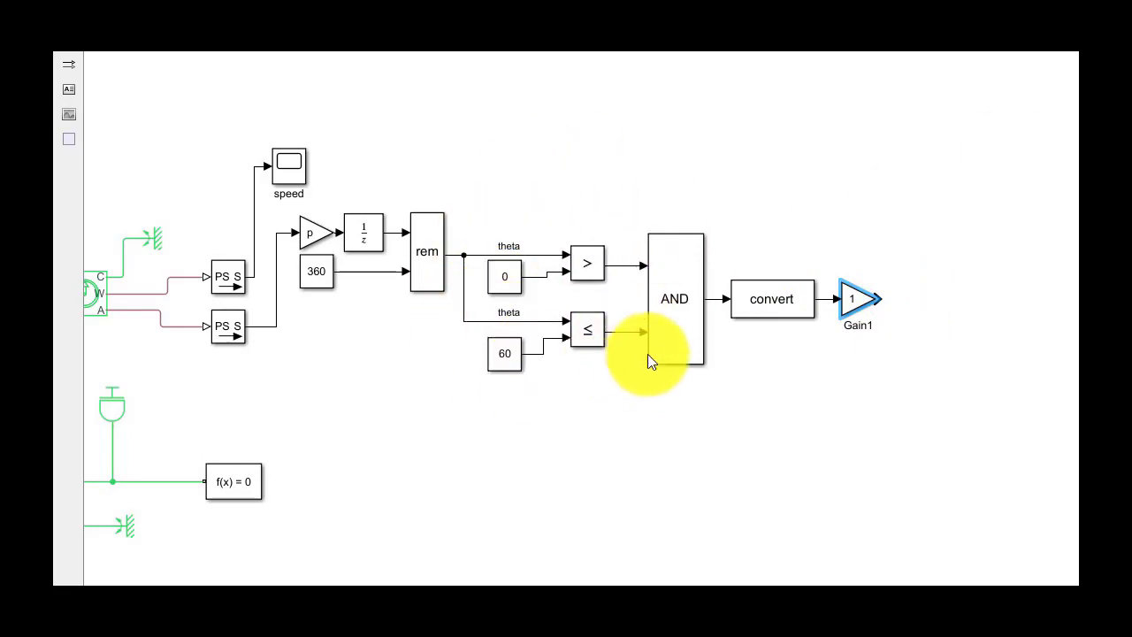
left_click(688, 323)
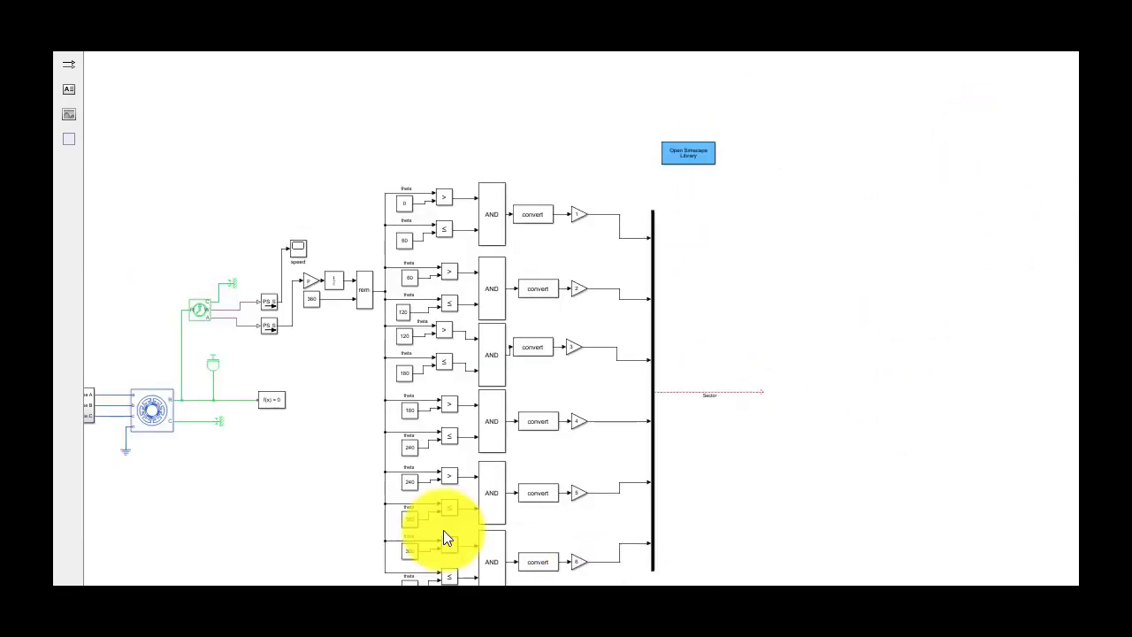
- Review the six sector branches, fit the model to view, and lengthen the Sector line rightwards
scroll(420, 276, "up", 5)
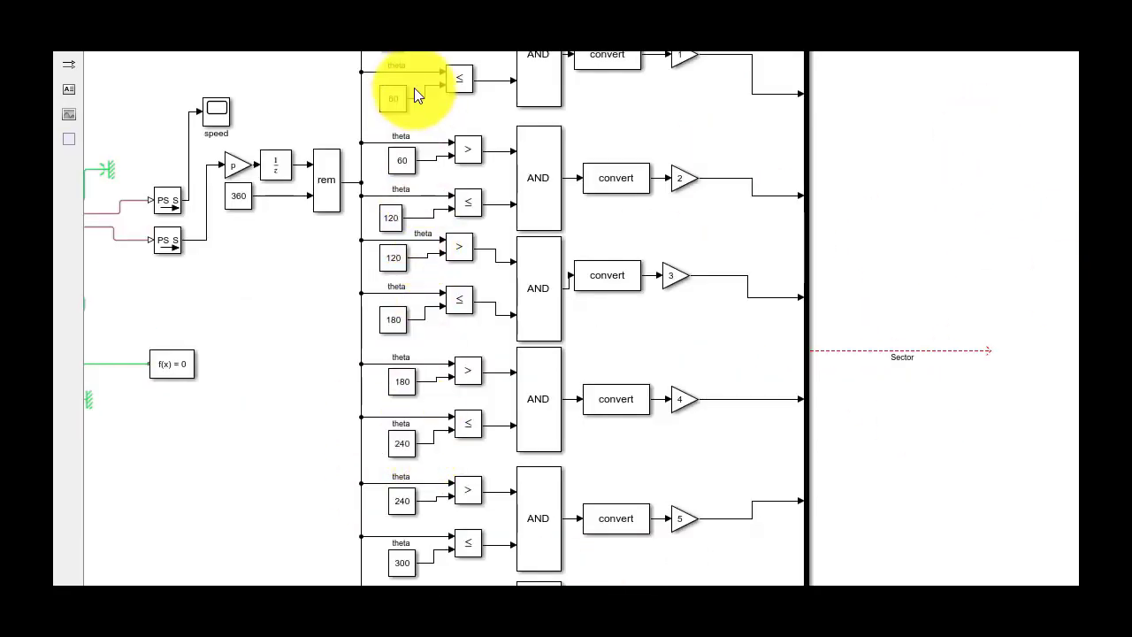
scroll(449, 517, "down", 3)
left_click(547, 326)
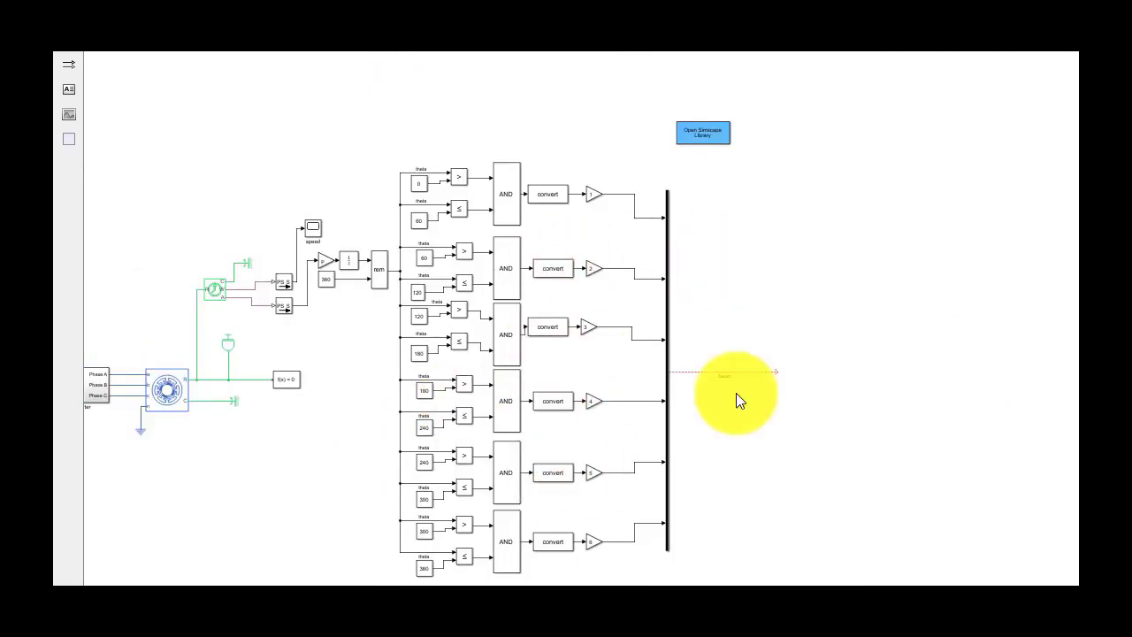
left_click(509, 451)
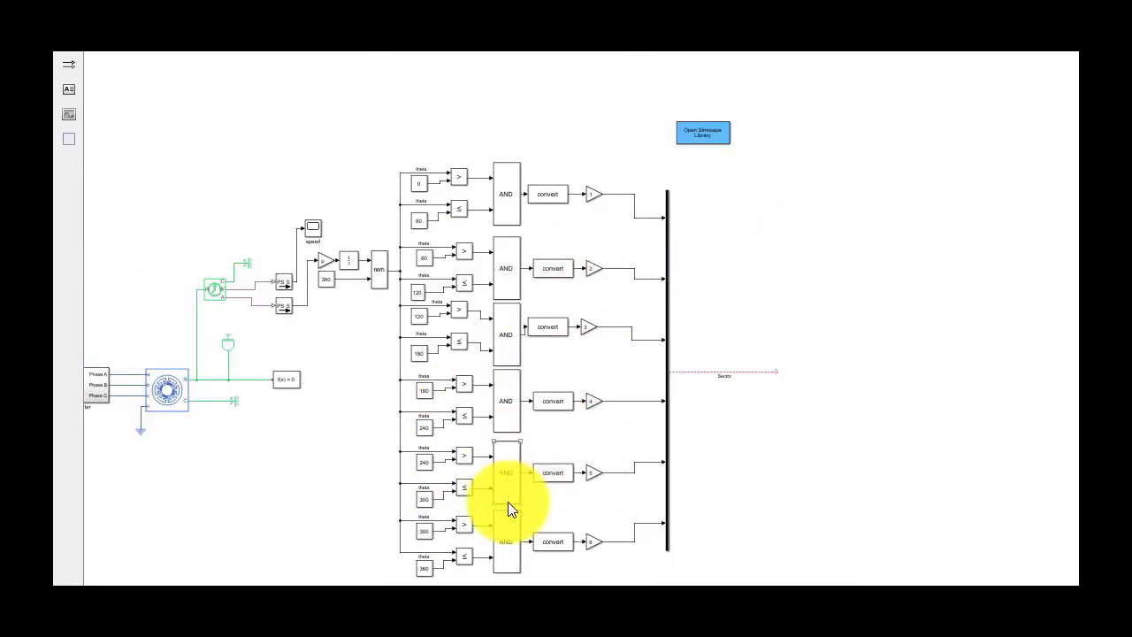
scroll(508, 501, "down", 1)
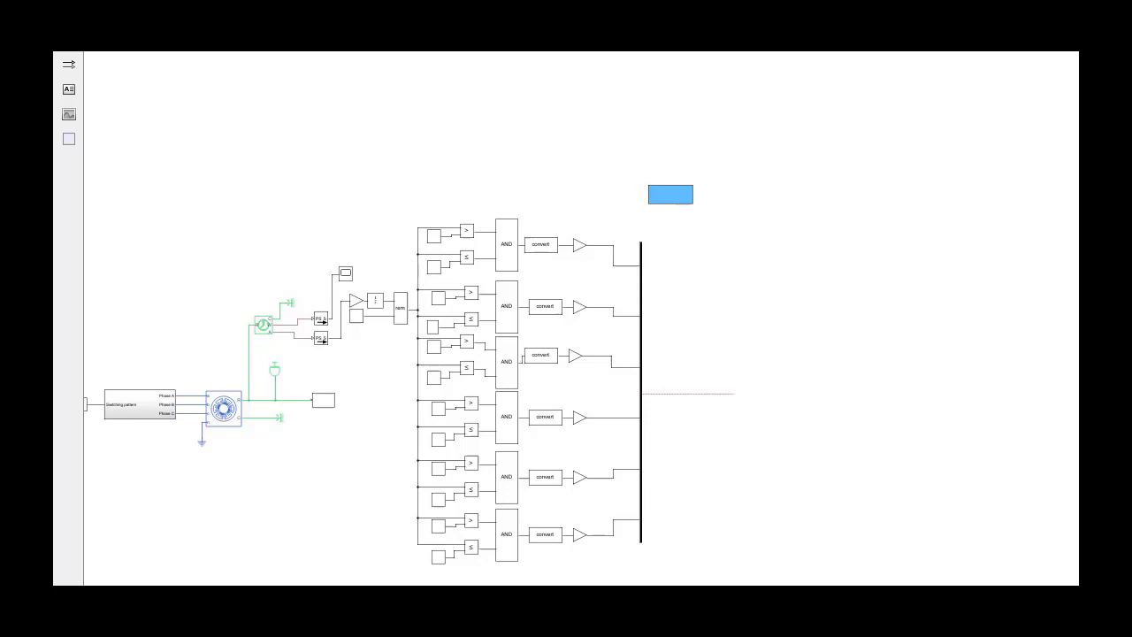
scroll(476, 314, "up", 2)
scroll(414, 226, "up", 1)
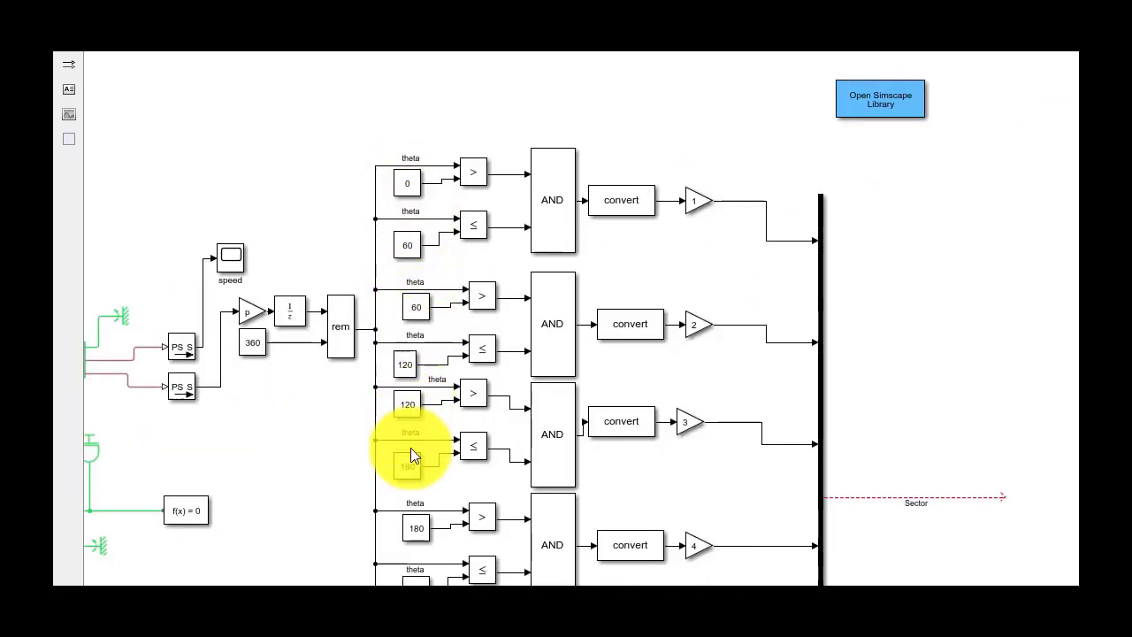
scroll(588, 491, "up", 1)
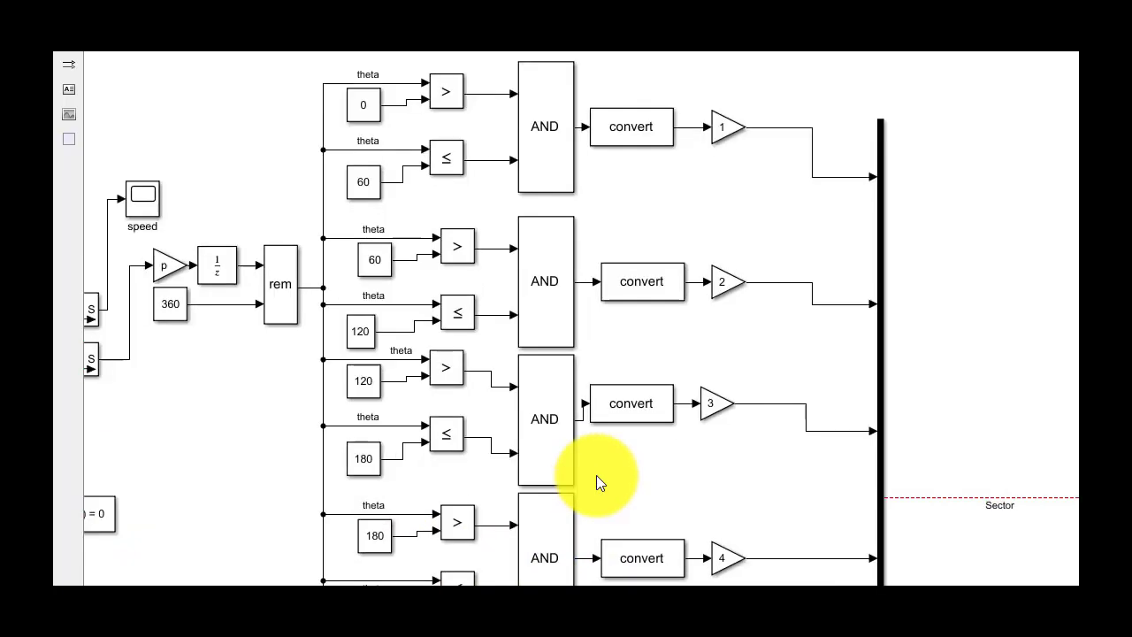
scroll(601, 478, "down", 5)
scroll(610, 510, "up", 1)
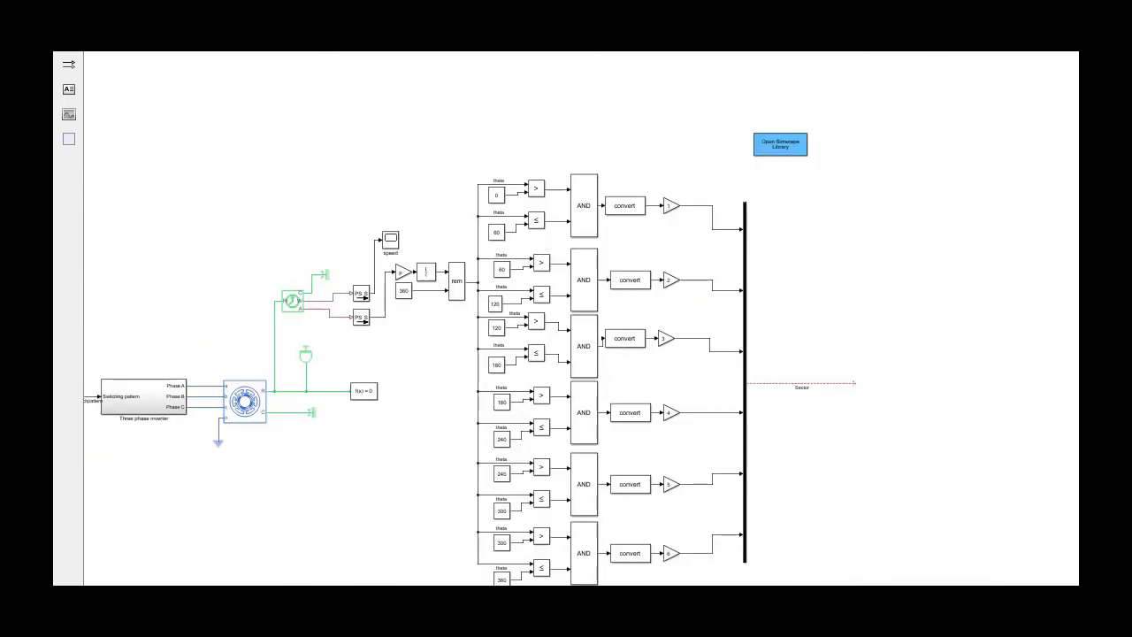
scroll(557, 549, "up", 2)
scroll(555, 544, "up", 1)
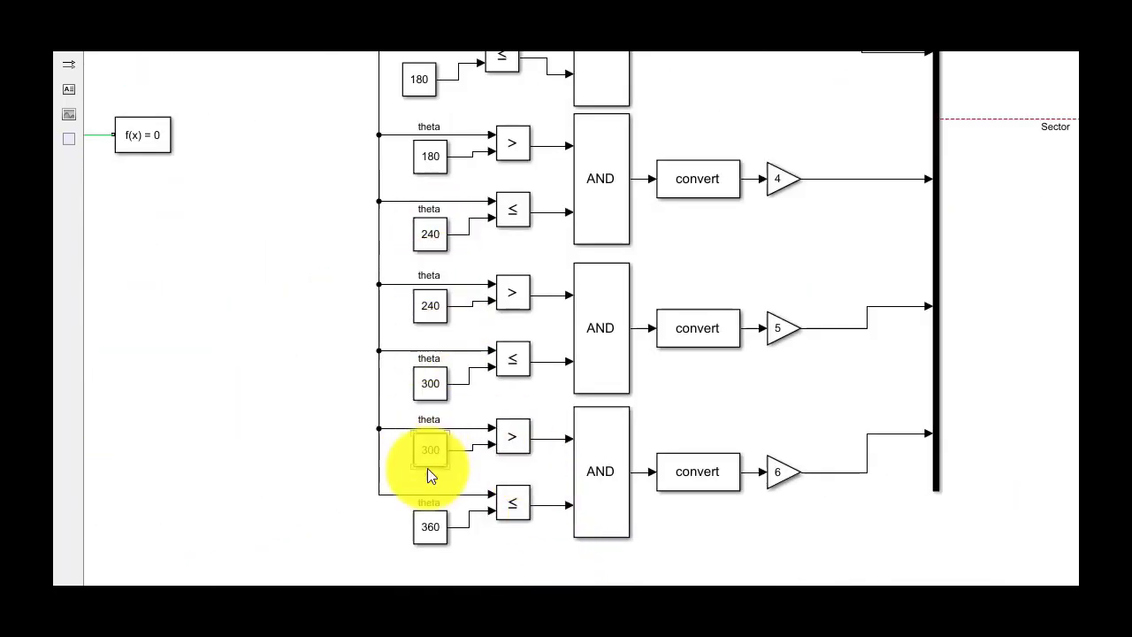
key("space")
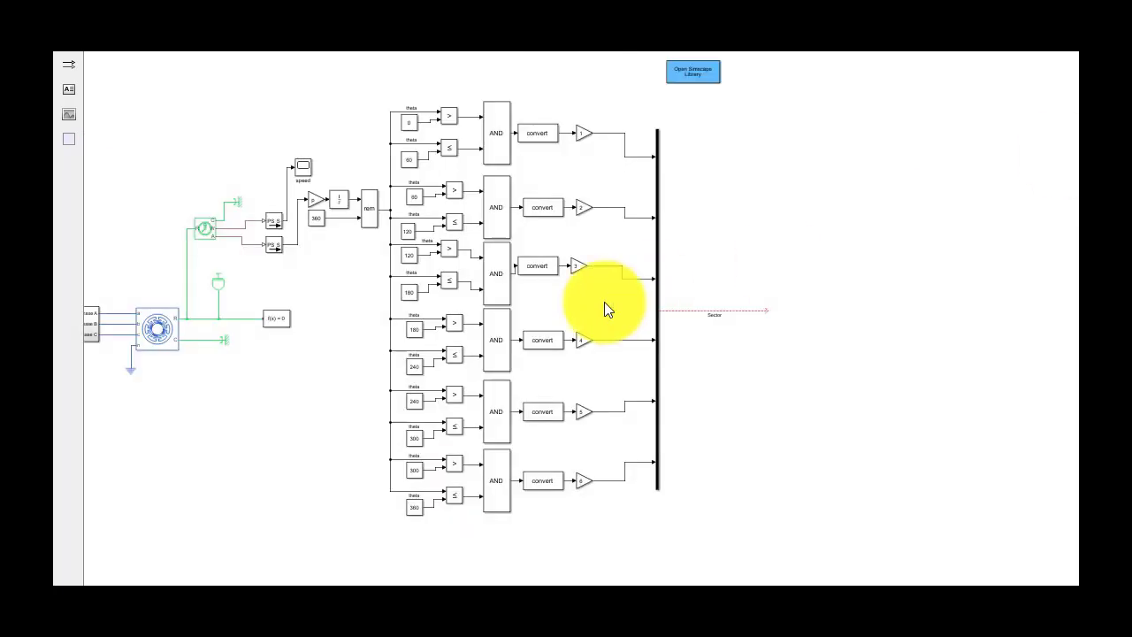
left_click_drag(747, 310, 833, 237)
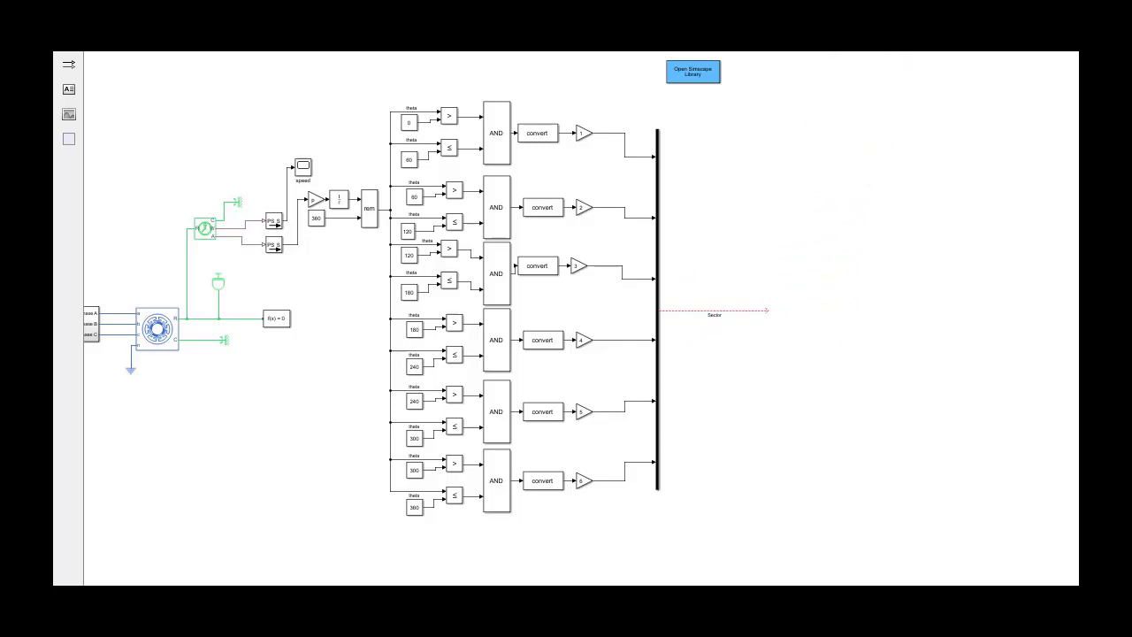
- Group the sector logic into a Sensor subsystem and delete the inverter's Switching pattern input line
left_click_drag(329, 95, 1023, 524)
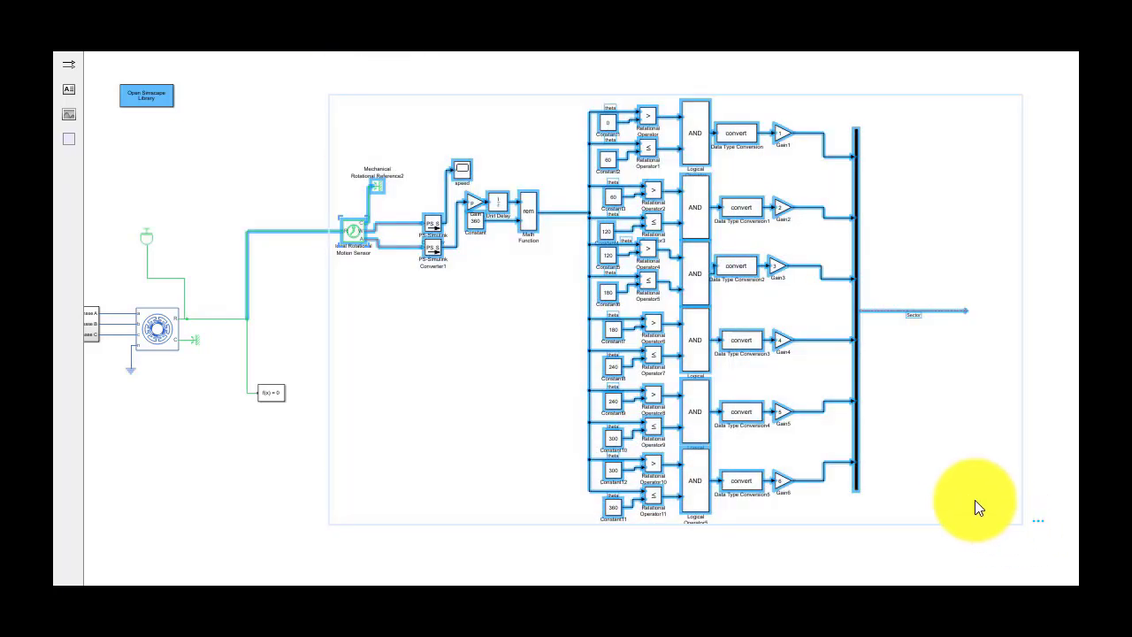
left_click(1041, 506)
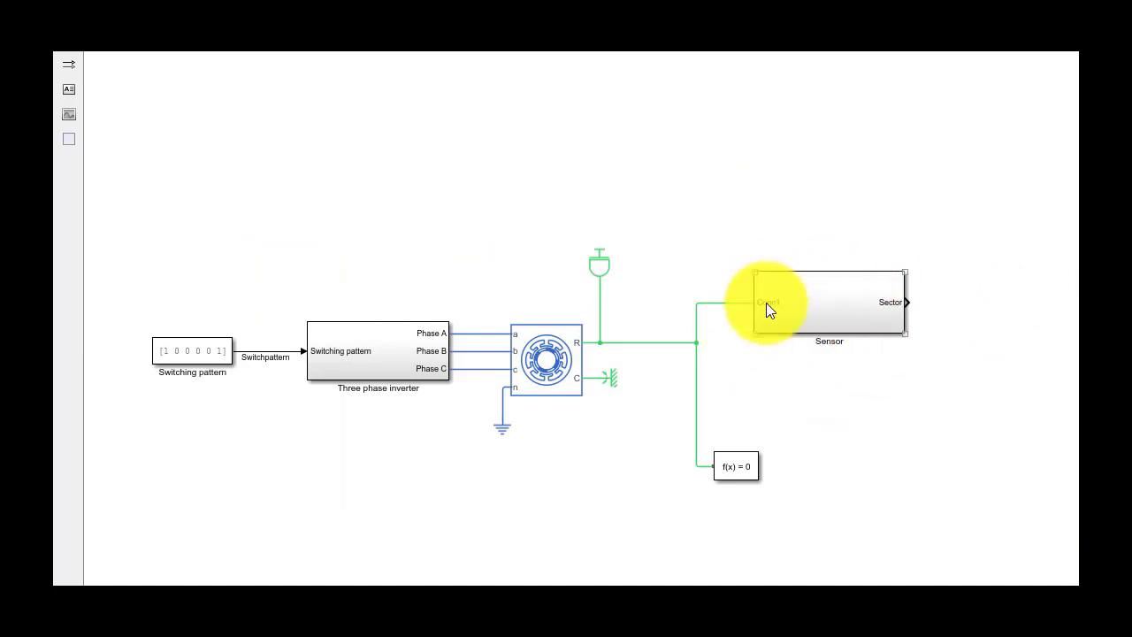
left_click(898, 62)
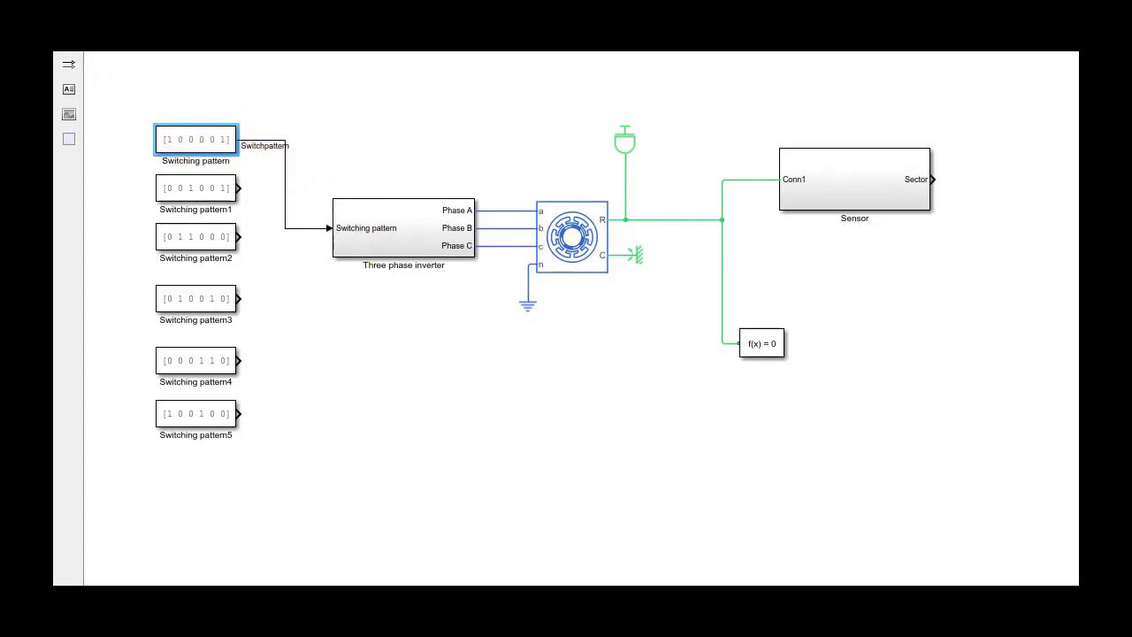
left_click(302, 228)
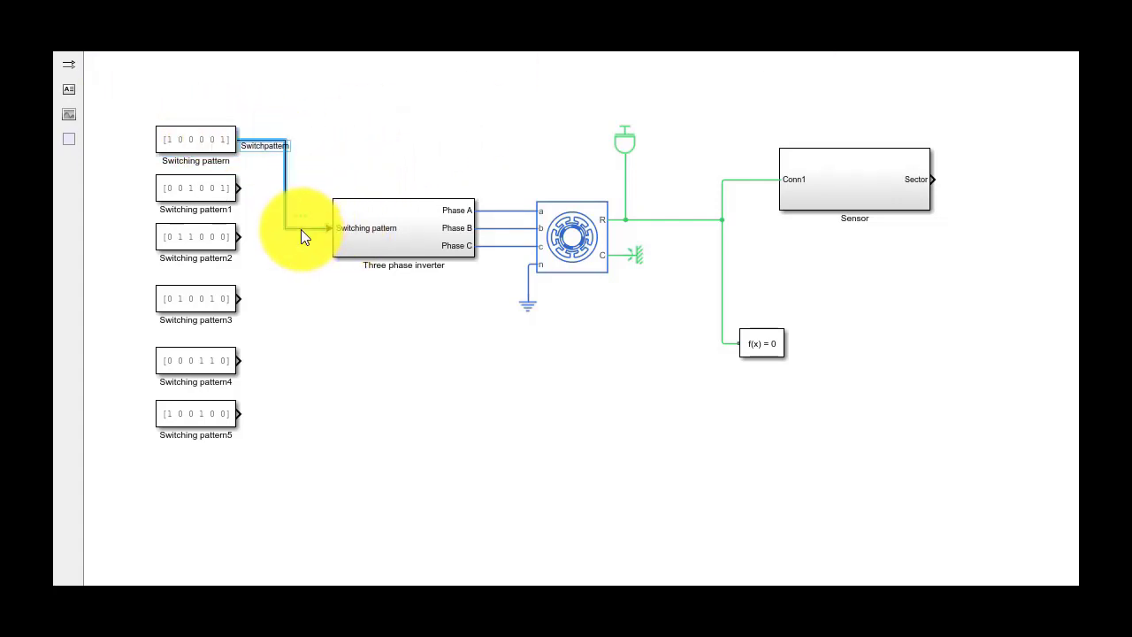
key("Delete")
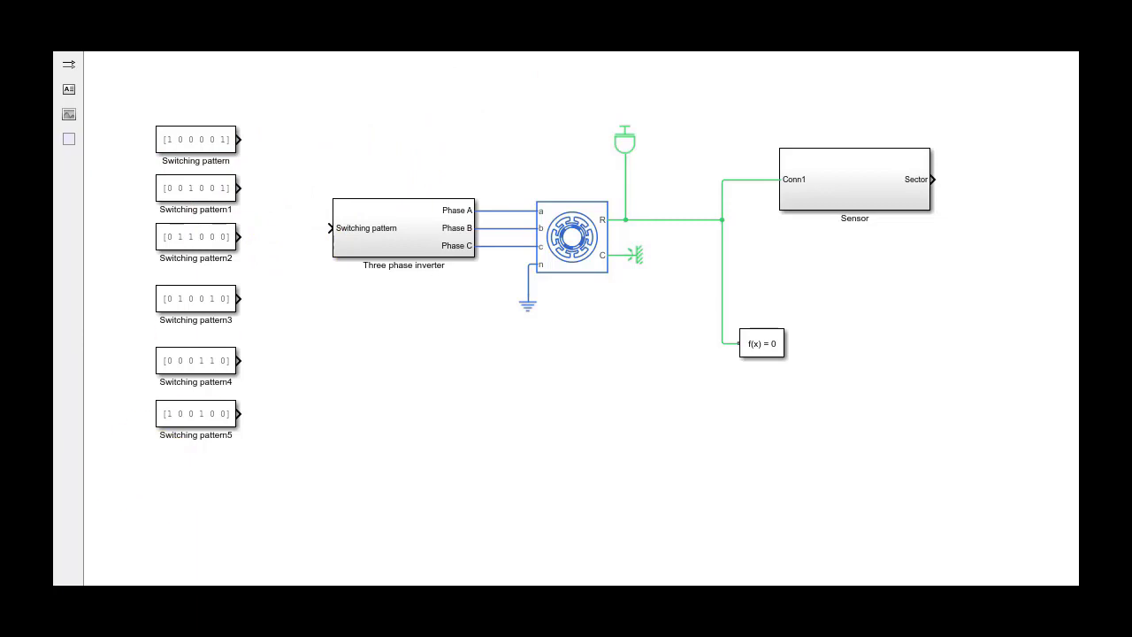
- Add a Multiport Switch with 6 data ports to choose among the switching patterns
key("ctrl+shift+a")
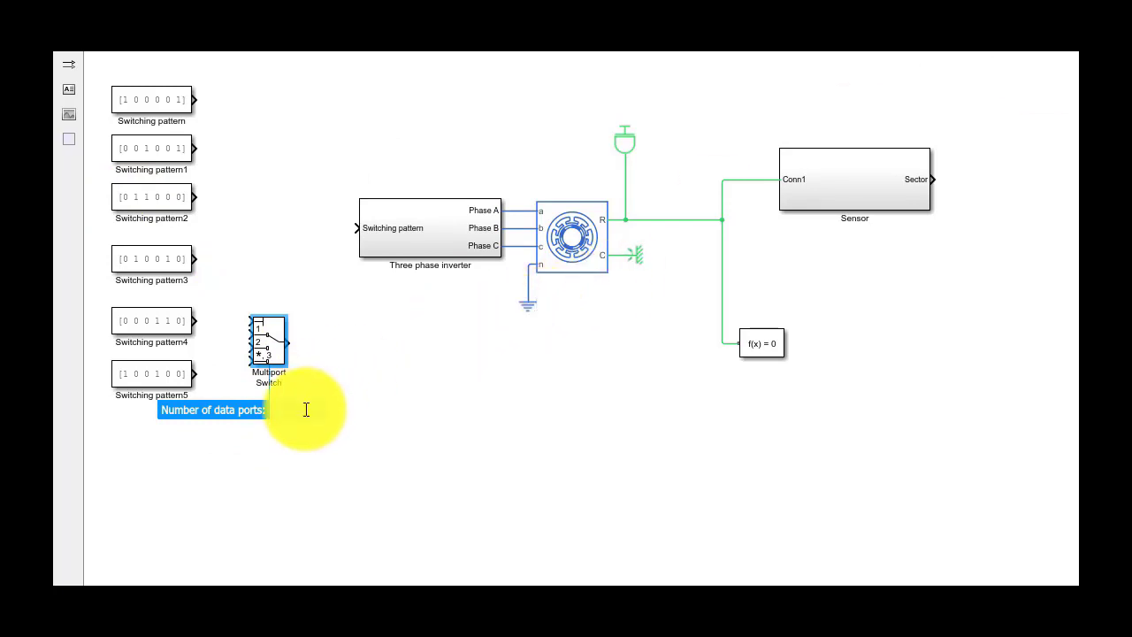
type("6")
key("Return")
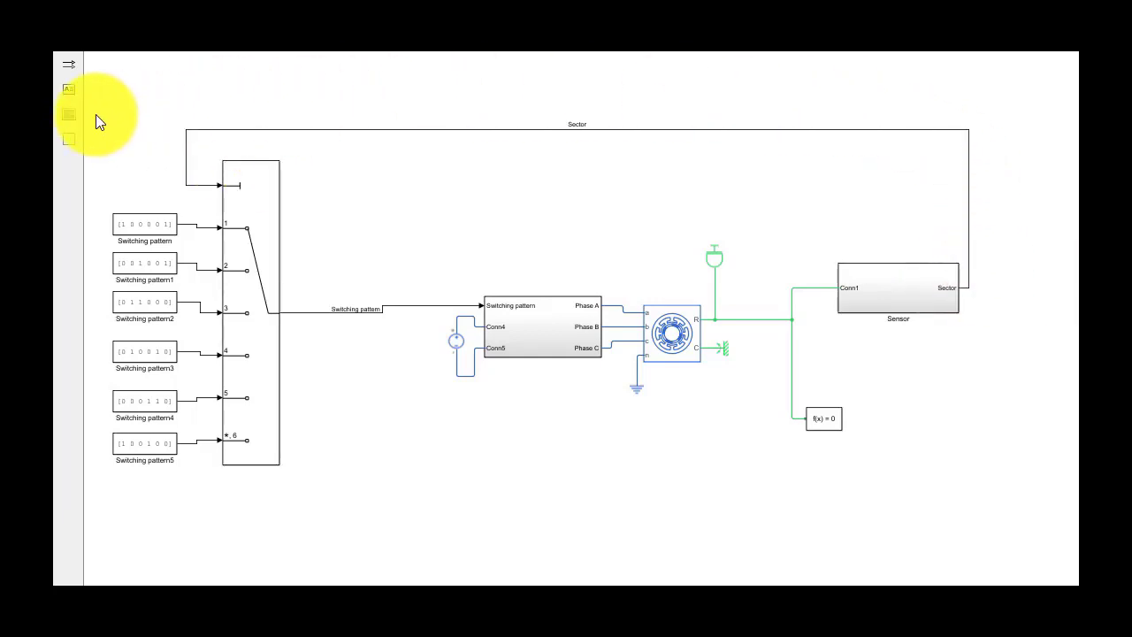
- Collapse the Multiport Switch and six pattern constants into a Commutation Logic subsystem
left_click_drag(96, 115, 402, 526)
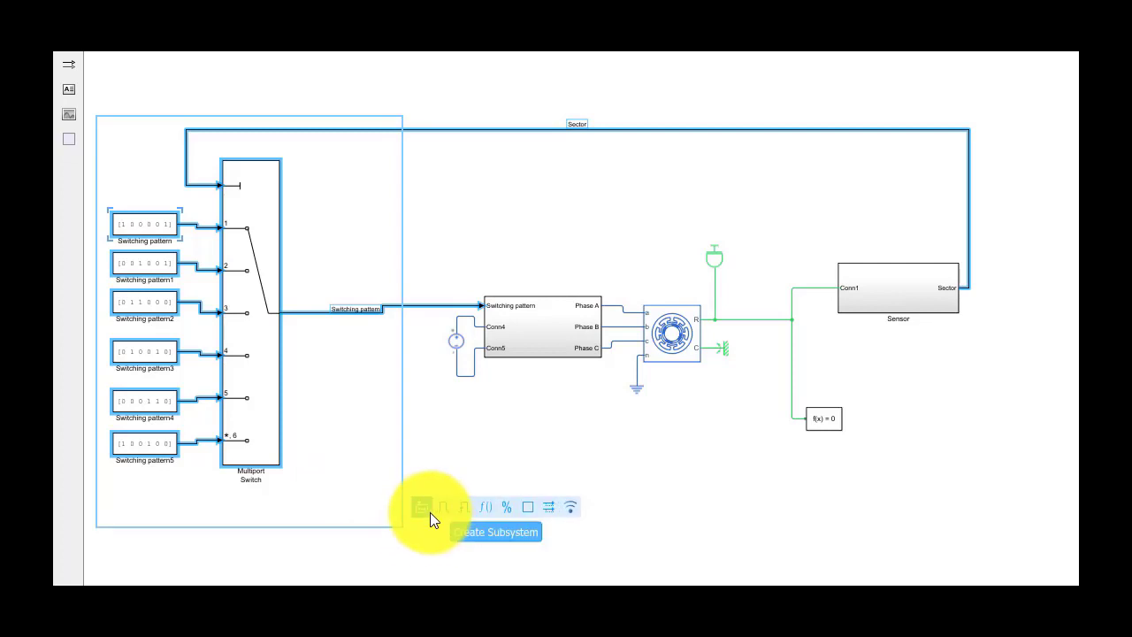
left_click(426, 513)
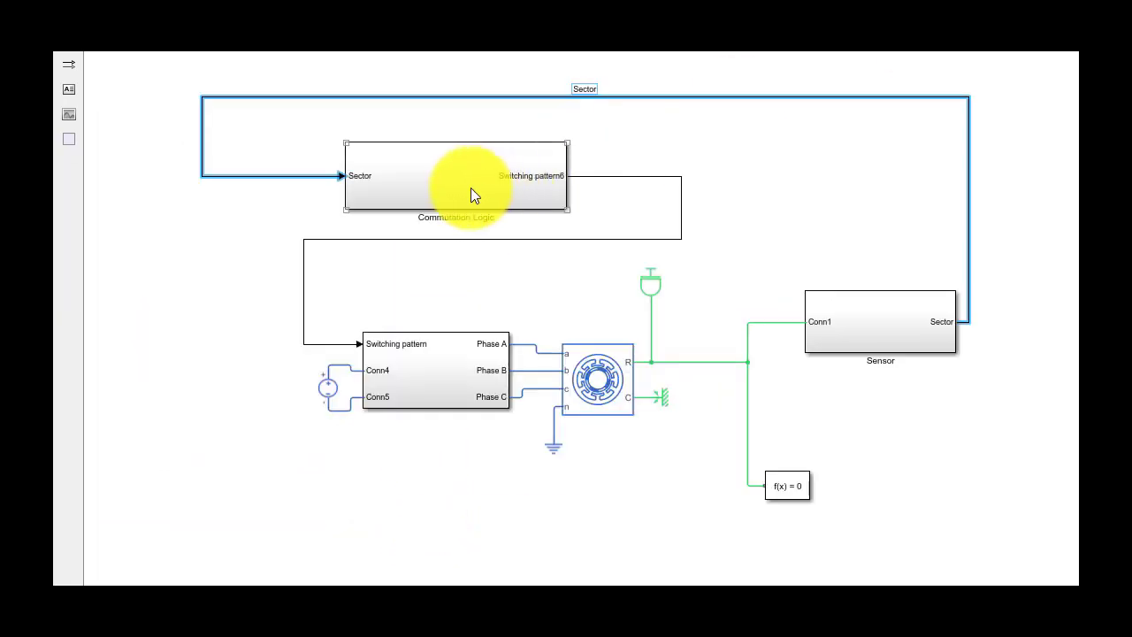
left_click(521, 169)
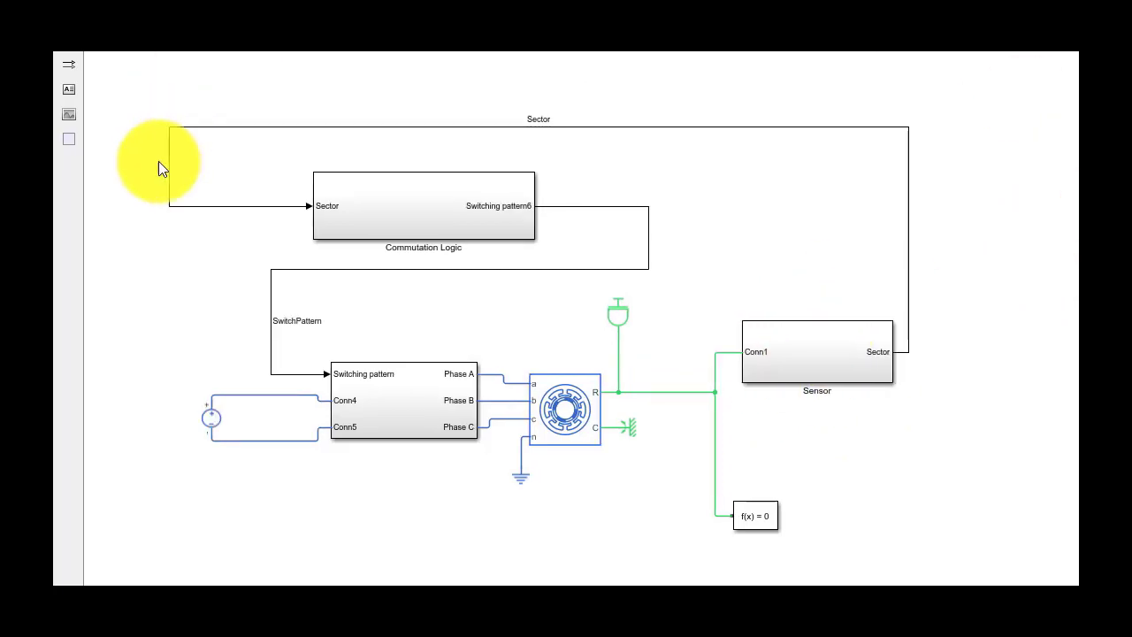
left_click(209, 417)
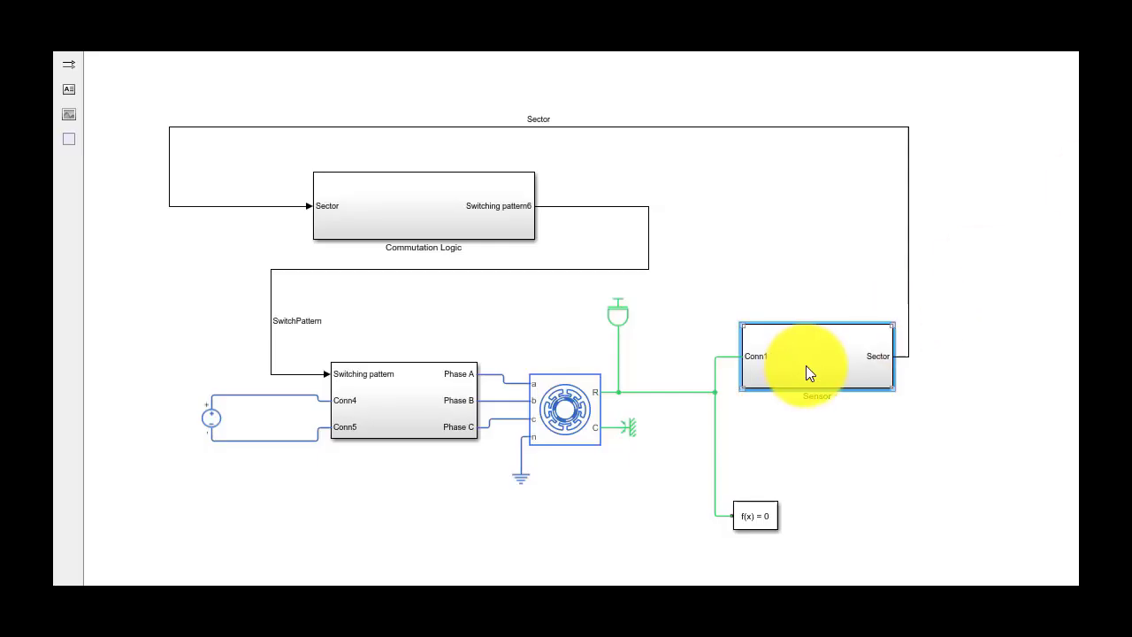
- Inside the Sensor subsystem, add an Out1 port named Measured speed
double_click(805, 365)
scroll(482, 273, "down", 2)
scroll(470, 280, "up", 5)
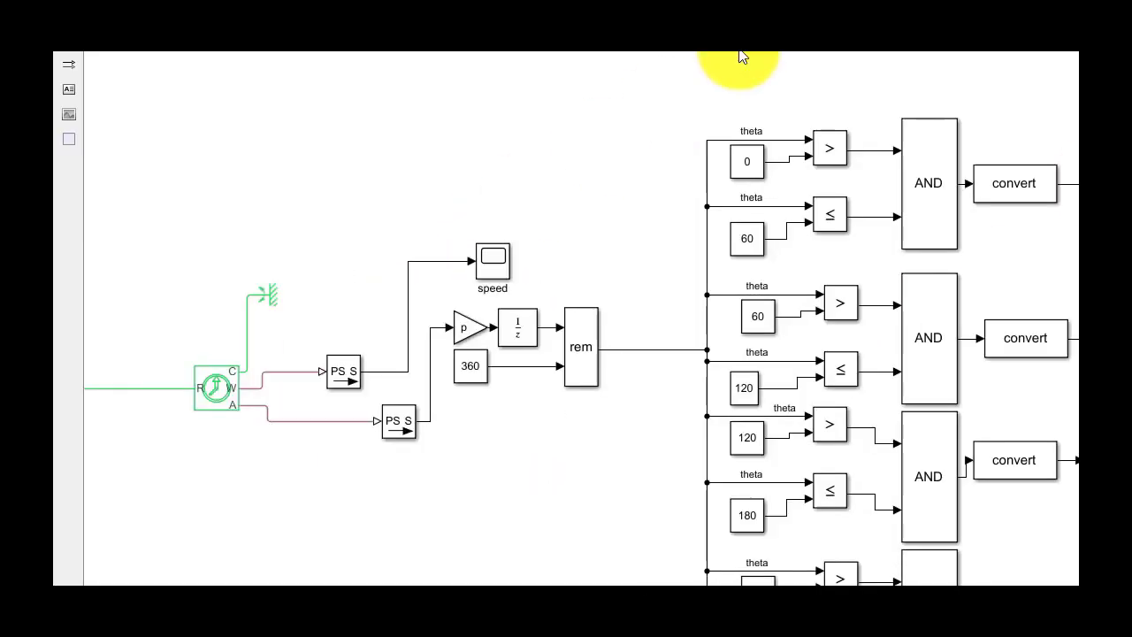
double_click(507, 185)
type("out")
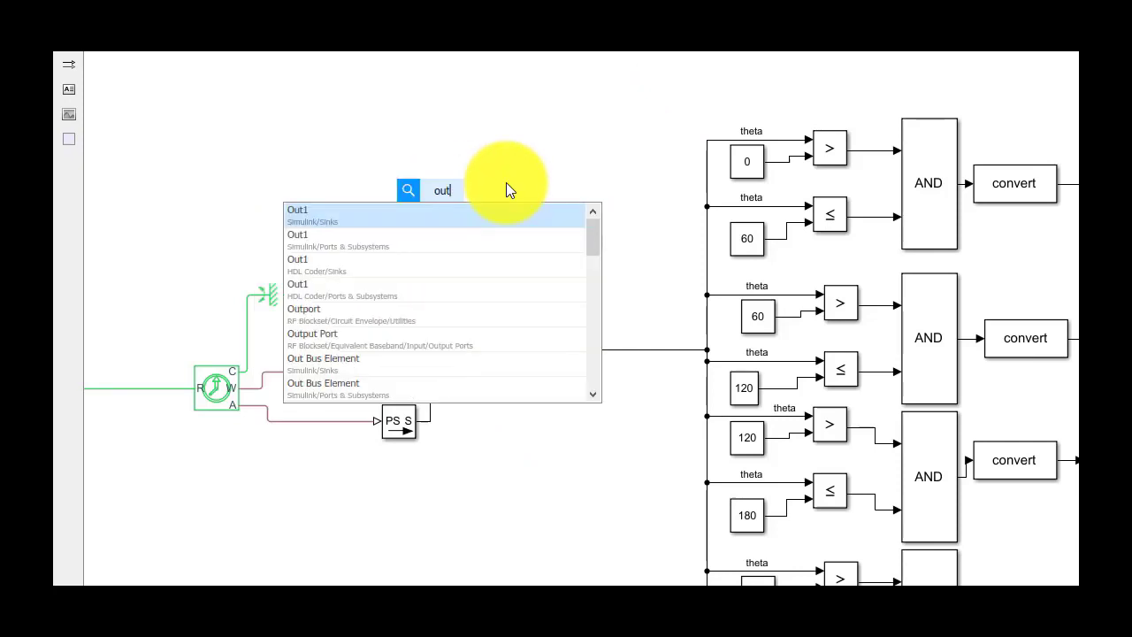
left_click(438, 222)
left_click(821, 134)
- Replace the speed scope with the Measured speed port and return to the top level
left_click(493, 265)
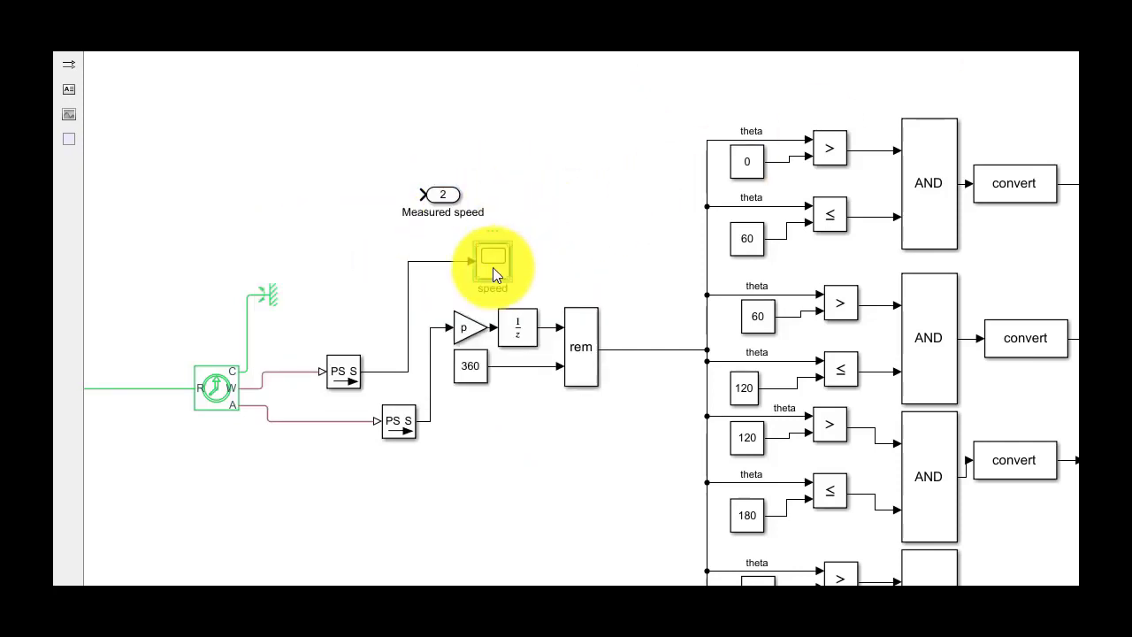
key("Delete")
left_click_drag(447, 199, 507, 255)
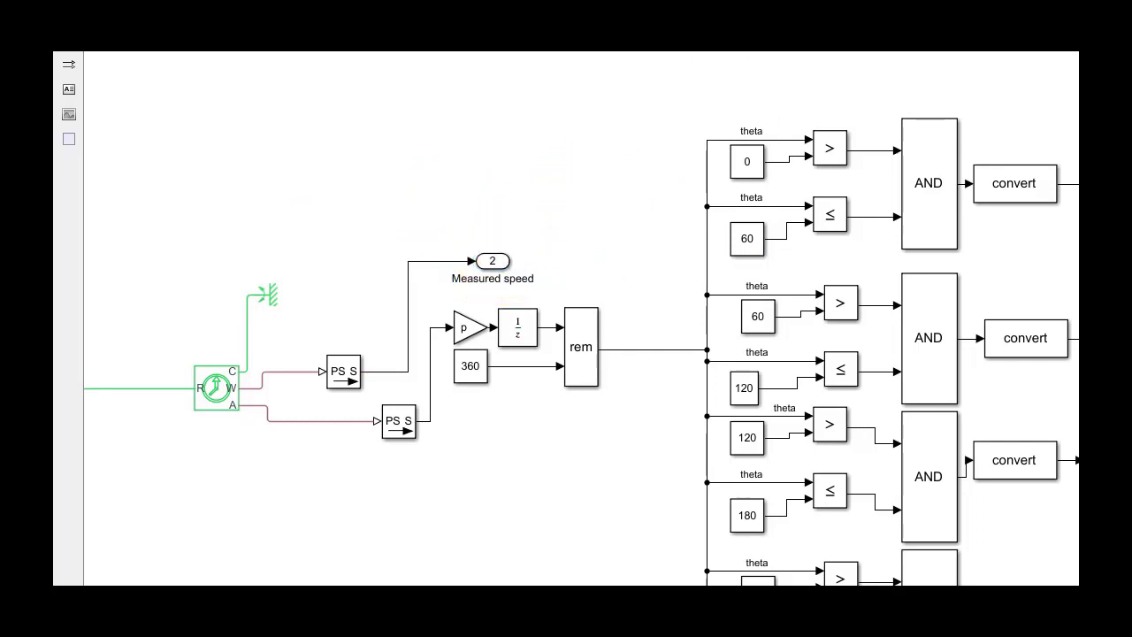
key("Escape")
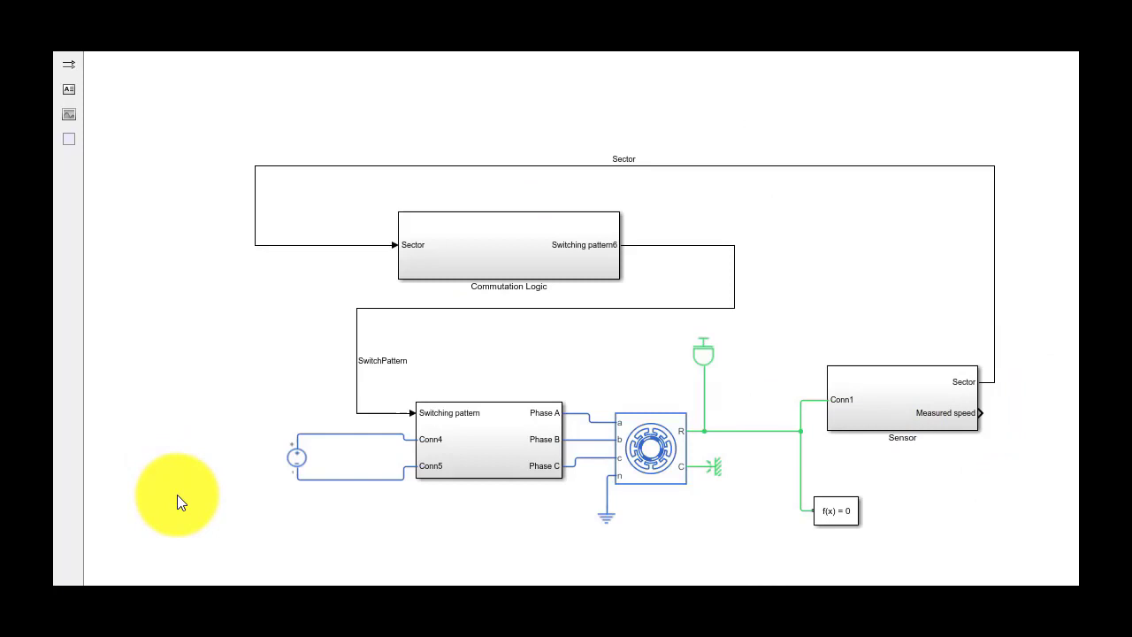
- Add a Repeating Sequence block as the speed reference and open its settings
double_click(180, 488)
type("rep")
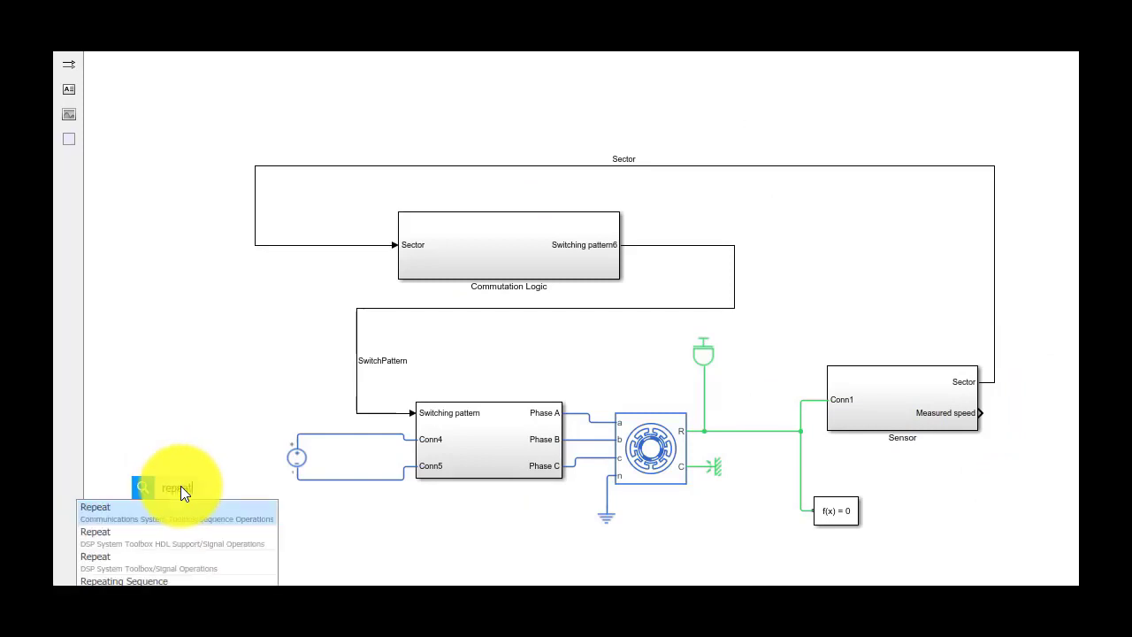
type("eat")
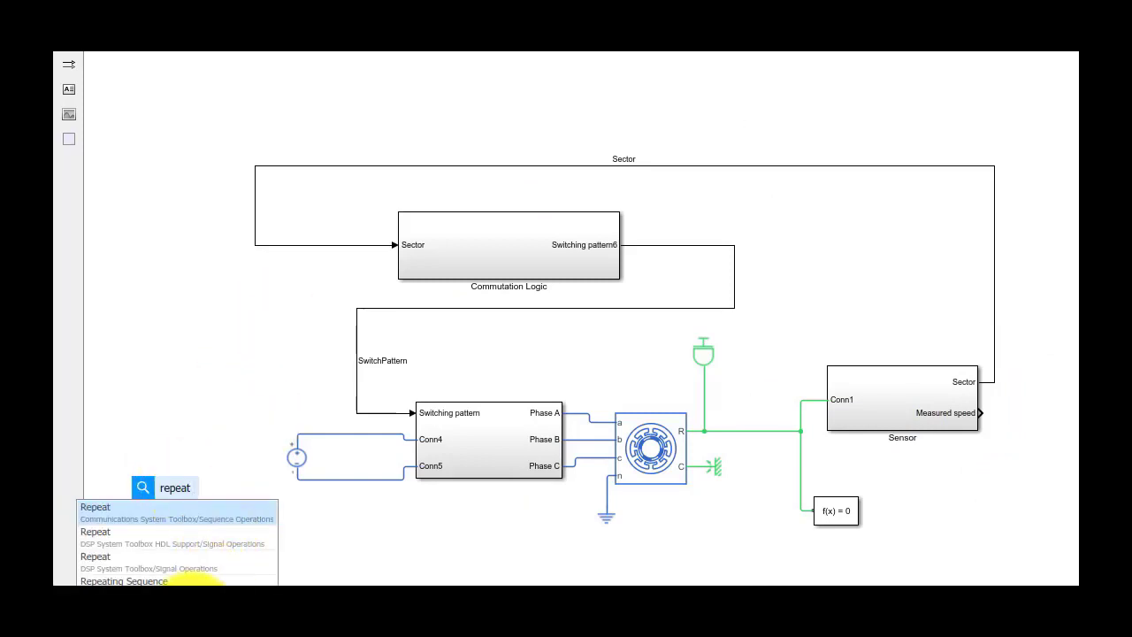
left_click(168, 580)
left_click_drag(174, 488, 185, 483)
double_click(185, 483)
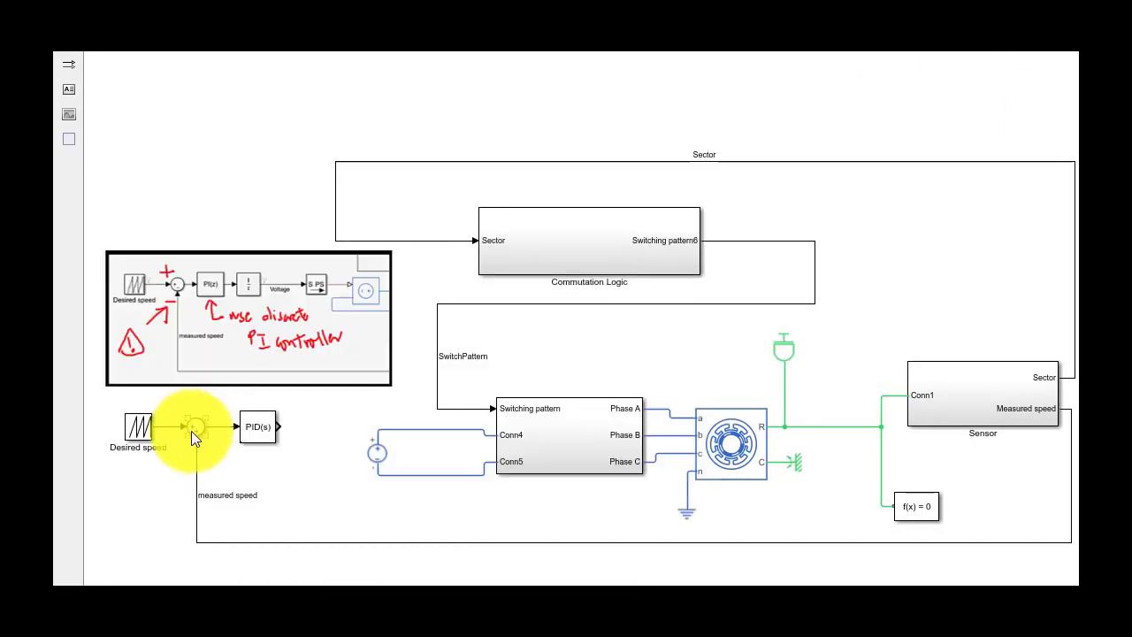
- Change the PID Controller block's controller type to PI
left_click(195, 428)
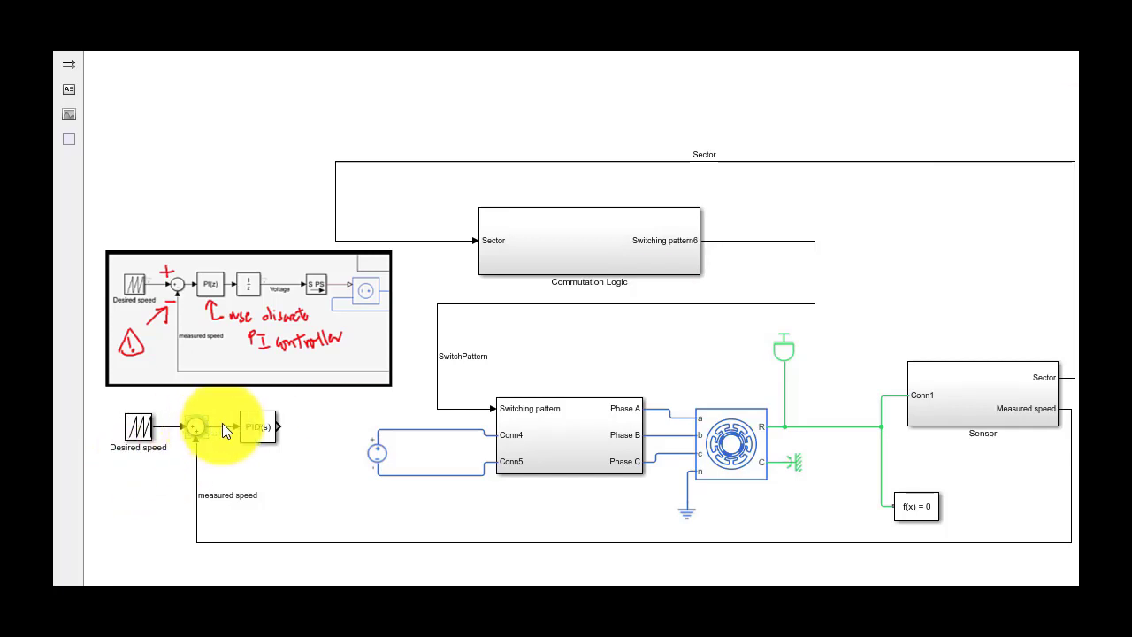
left_click(261, 428)
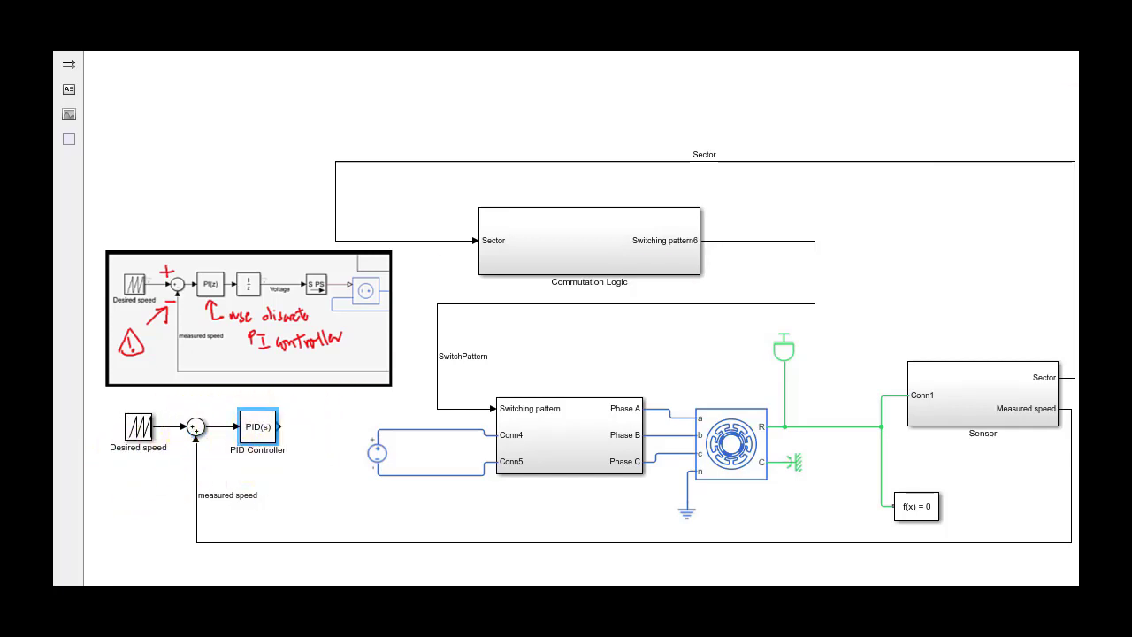
double_click(273, 416)
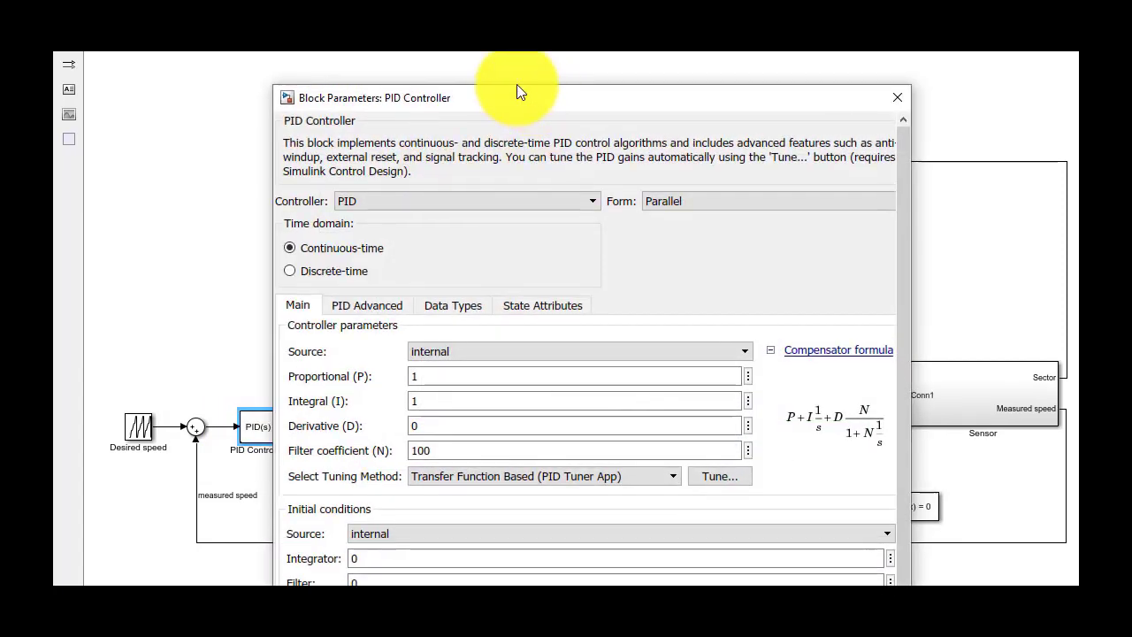
left_click_drag(517, 84, 500, 54)
left_click(385, 154)
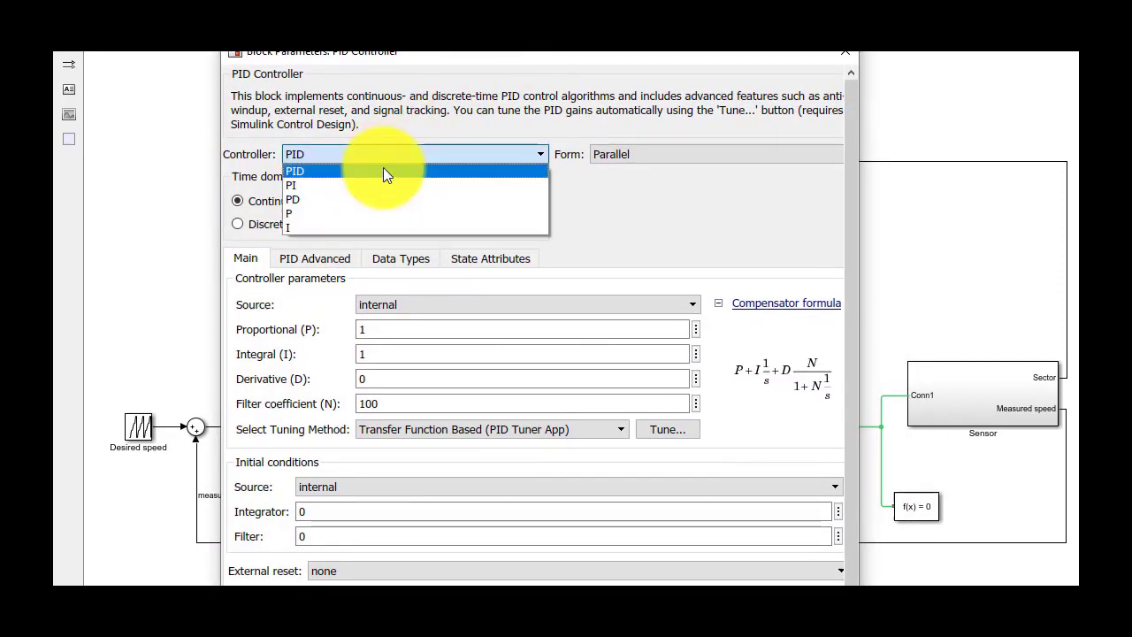
left_click(370, 184)
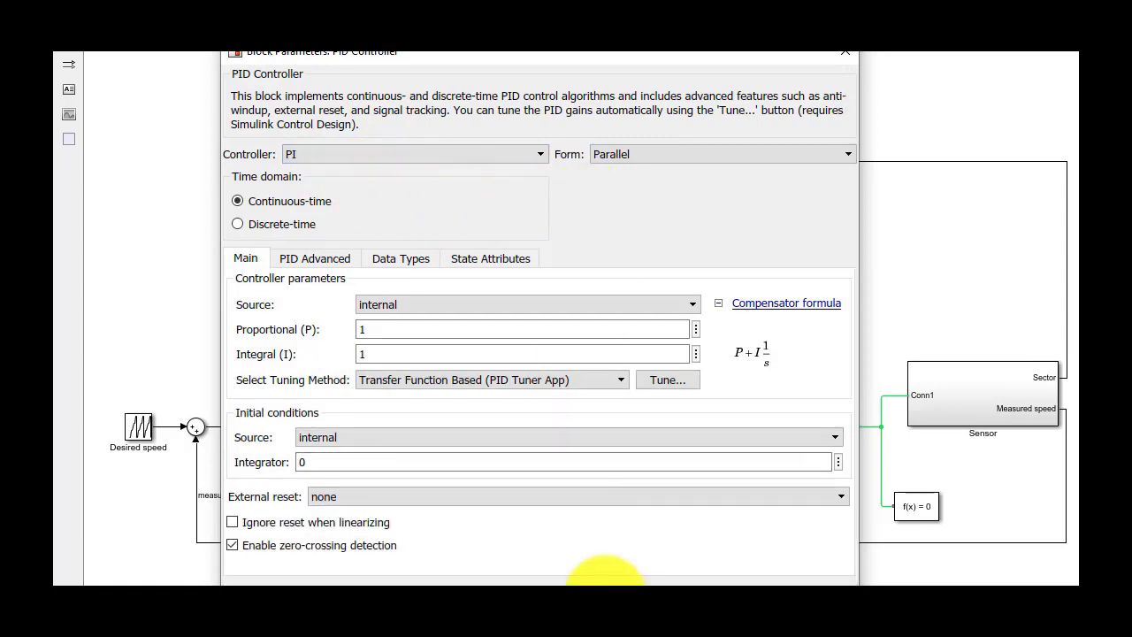
left_click(604, 584)
left_click(313, 443)
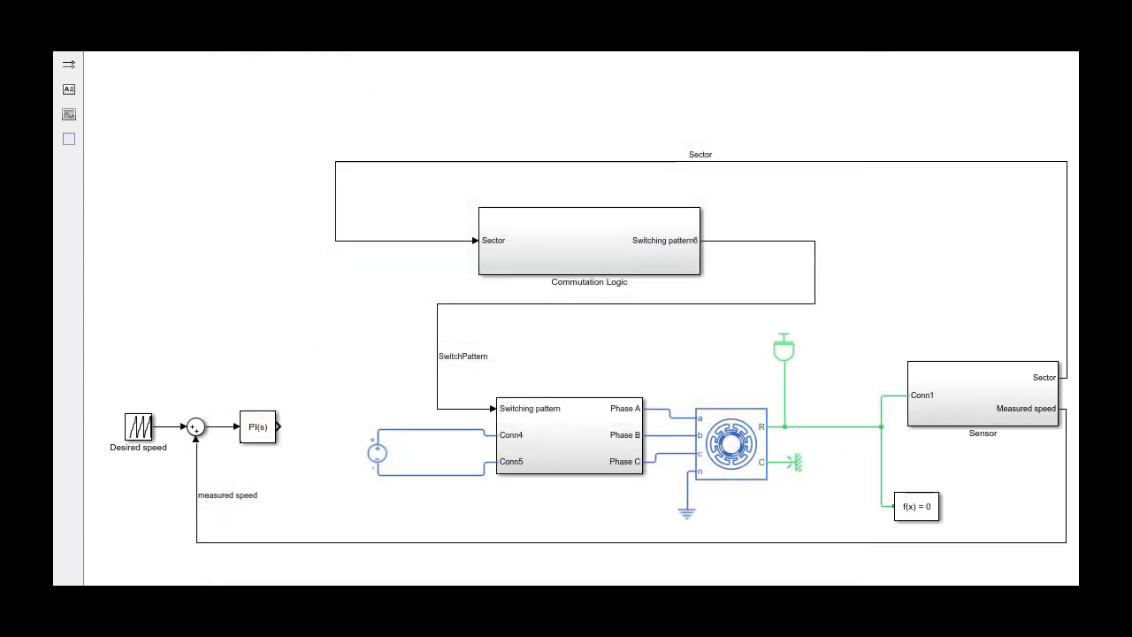
- Insert a Unit Delay after the PI controller with the default initial condition
double_click(304, 427)
type("unit")
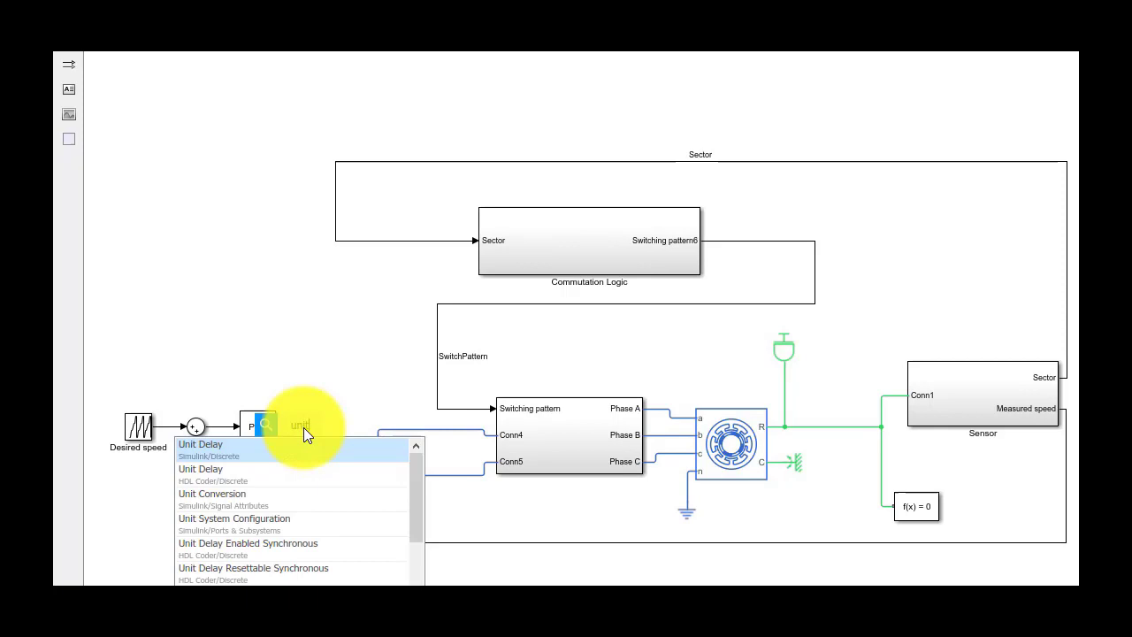
left_click(291, 444)
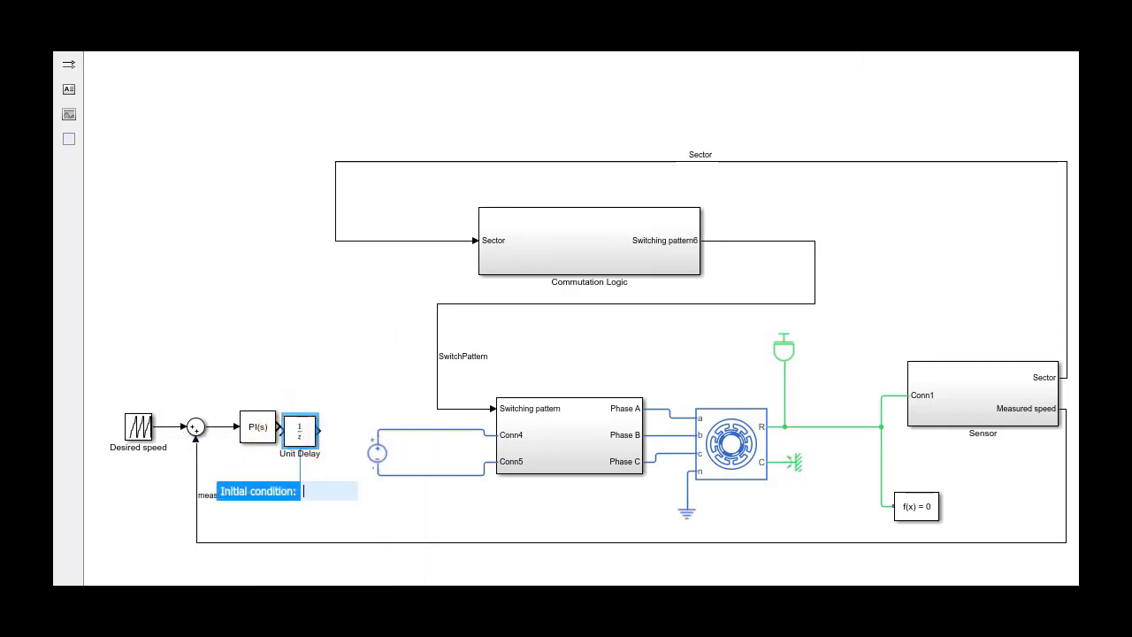
key("Return")
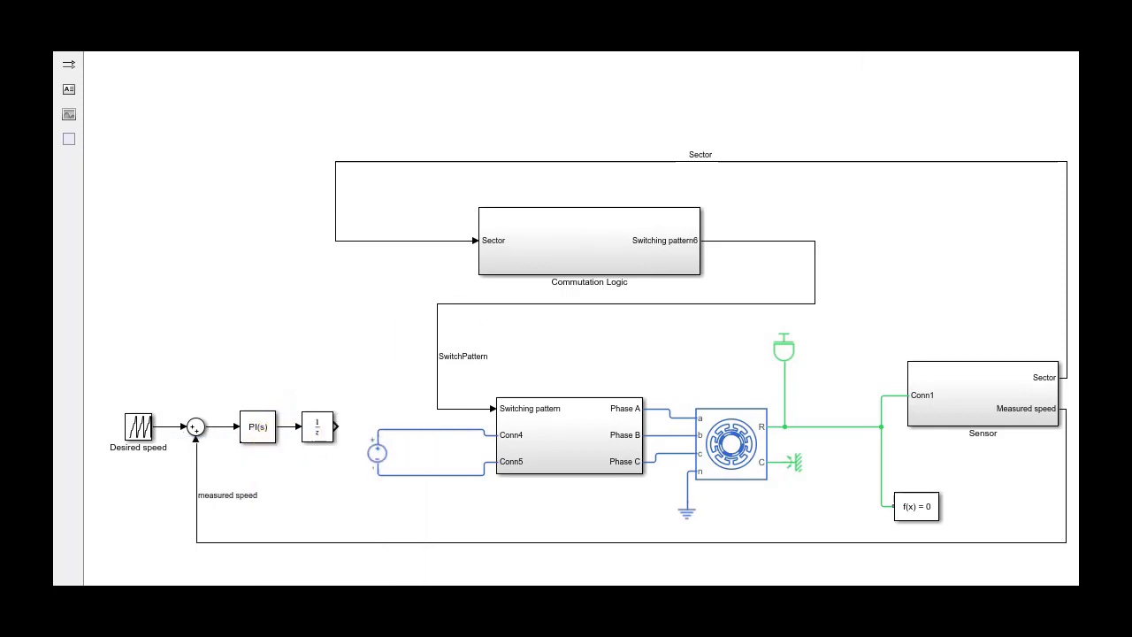
- Move the DC Voltage Source toward the inverter, delete it, then undo the deletion
left_click(380, 448)
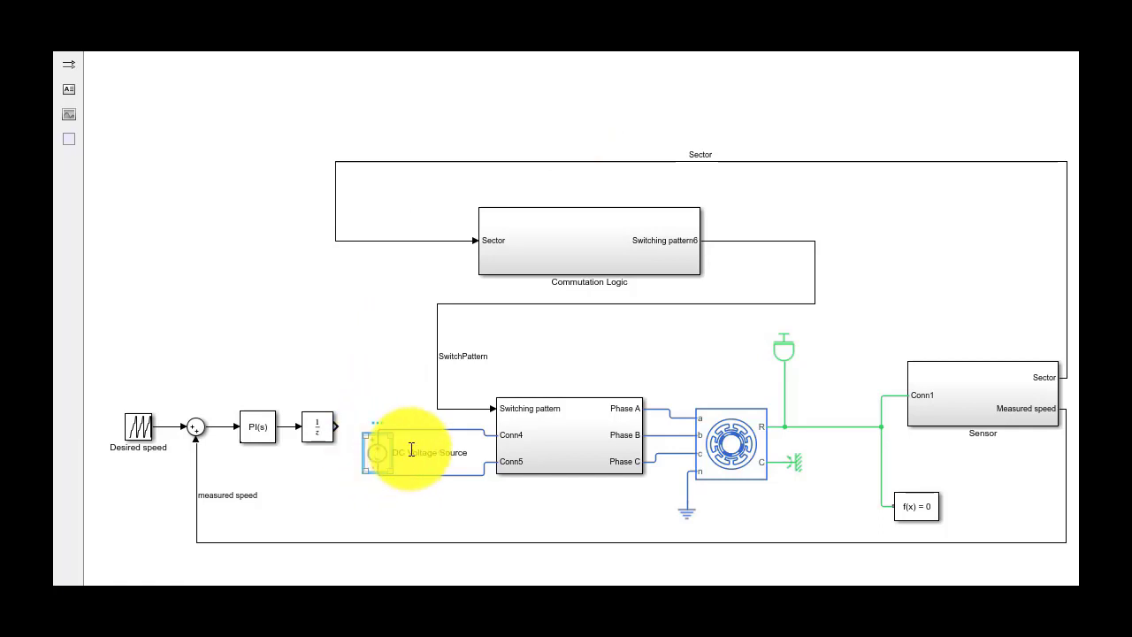
left_click_drag(380, 451, 431, 451)
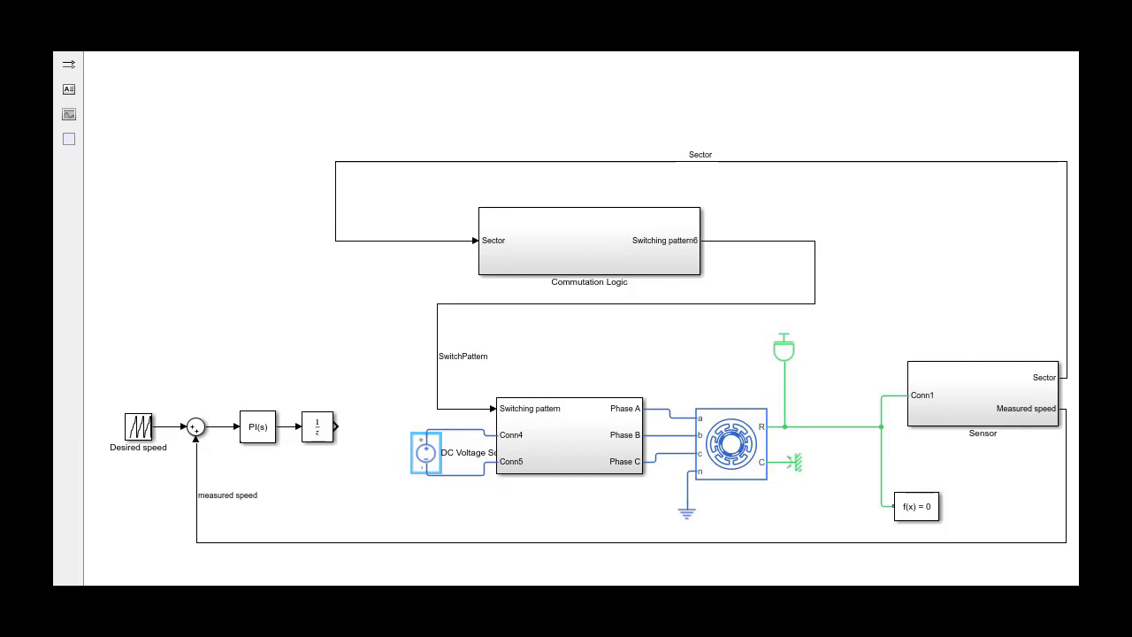
key("Delete")
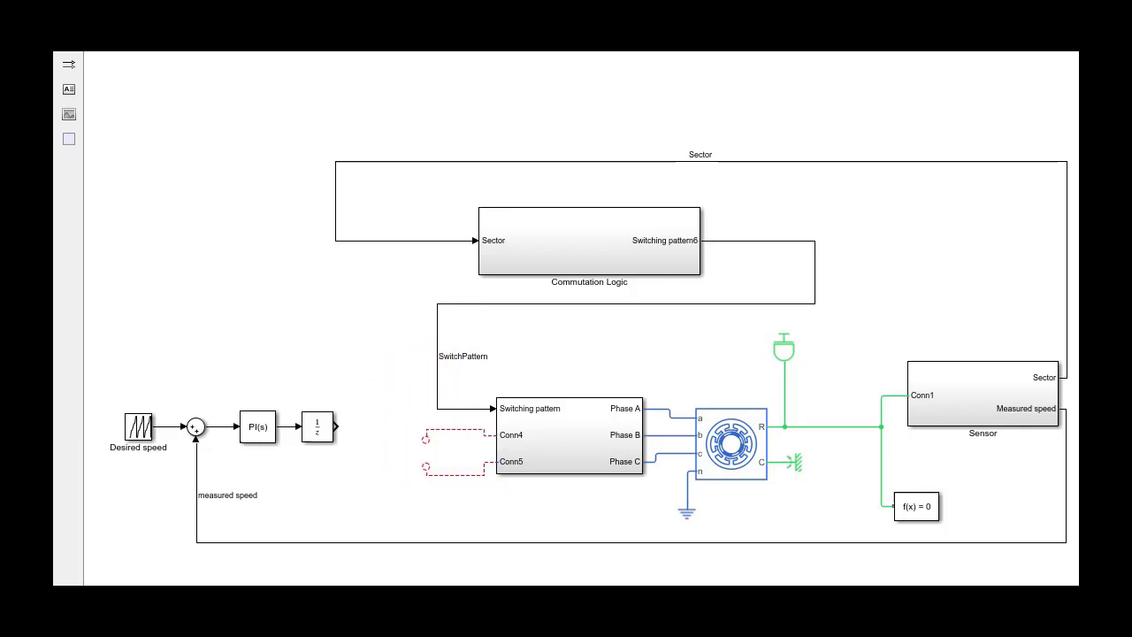
key("ctrl+z")
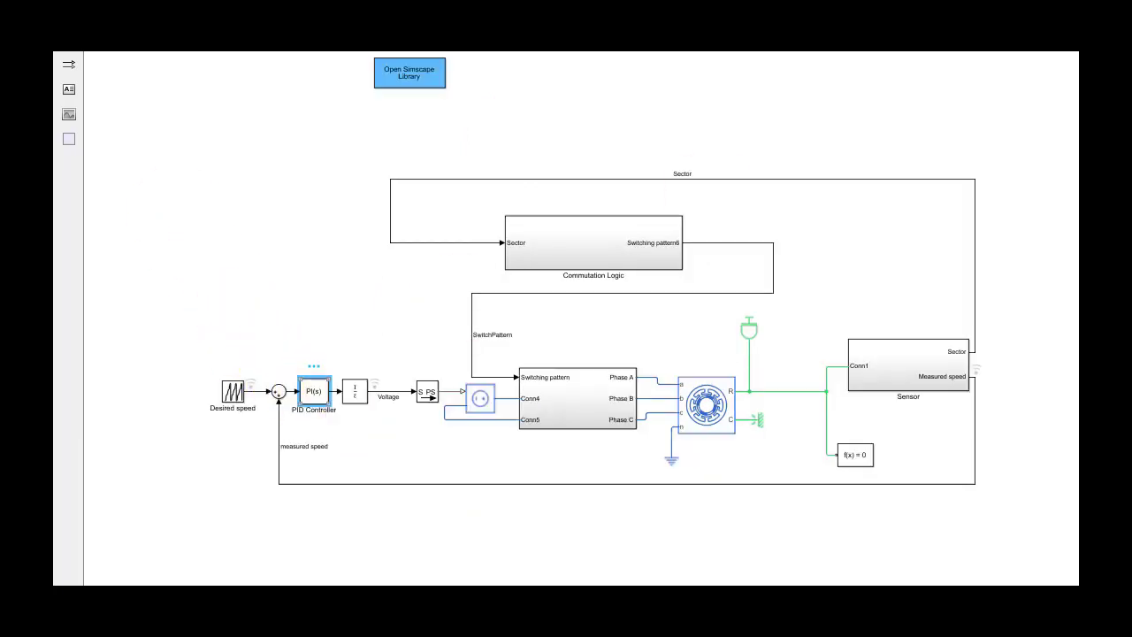
- Open the PID Tuner, keeping the transfer-function-based tuning method
double_click(314, 391)
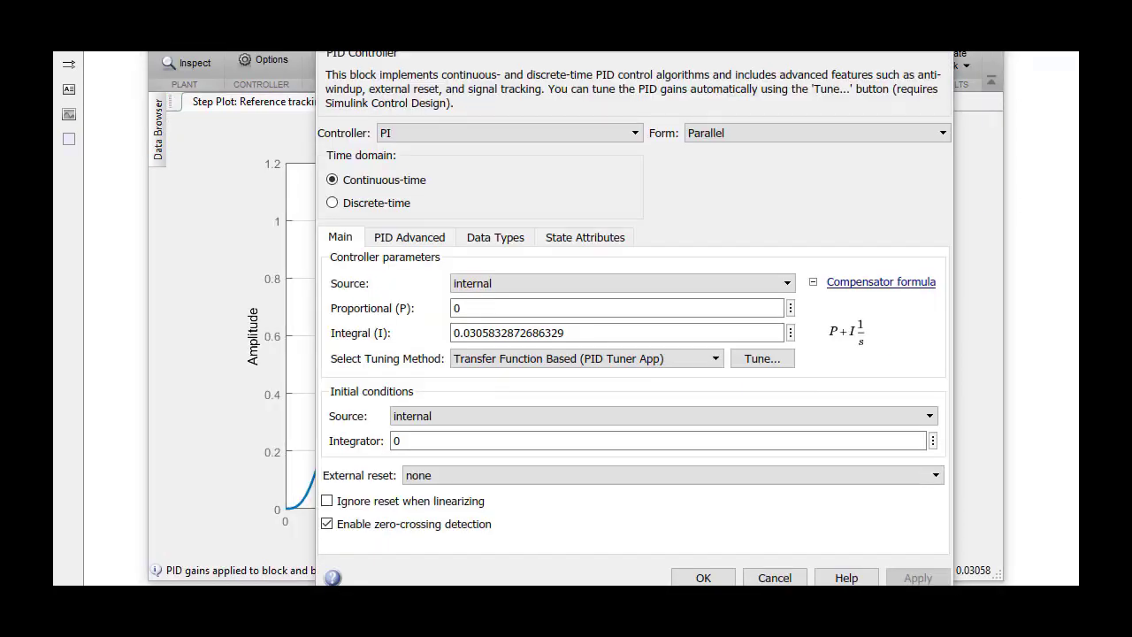
left_click(710, 358)
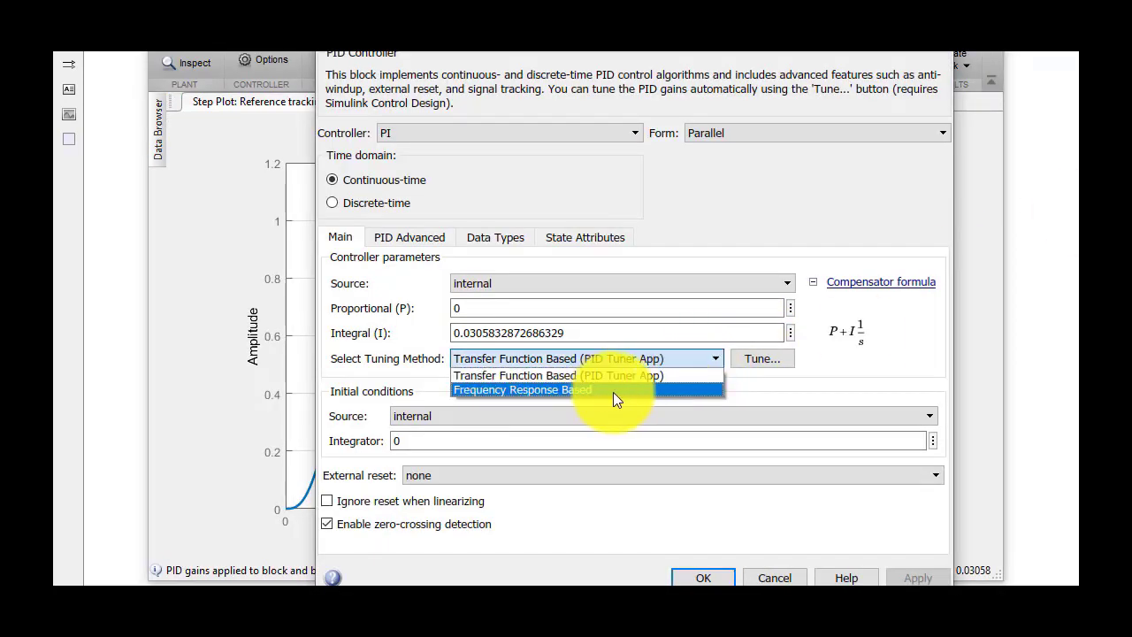
left_click(713, 378)
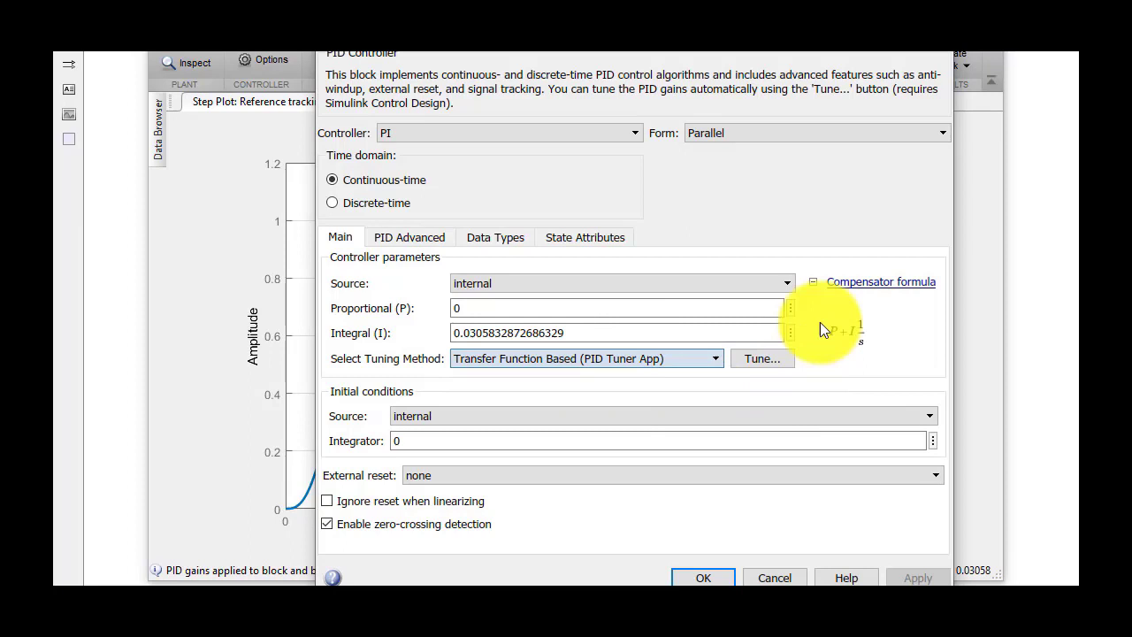
left_click_drag(956, 35, 1131, 212)
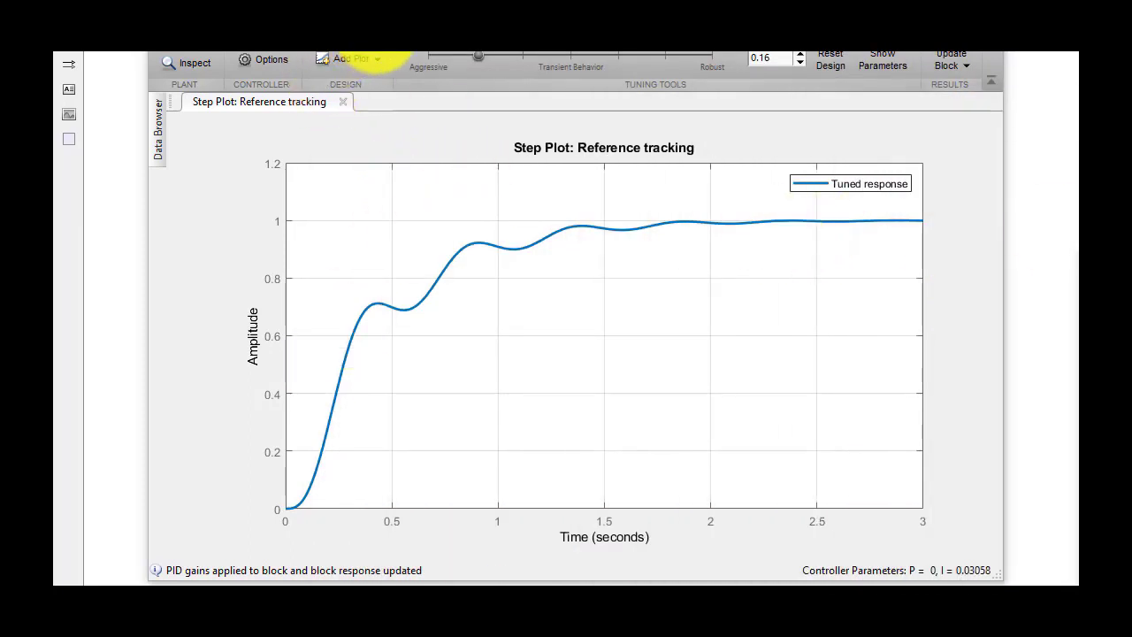
- Switch the tuner to the frequency domain (bandwidth and phase margin), leaving the plant unchanged
left_click(371, 57)
left_click(372, 52)
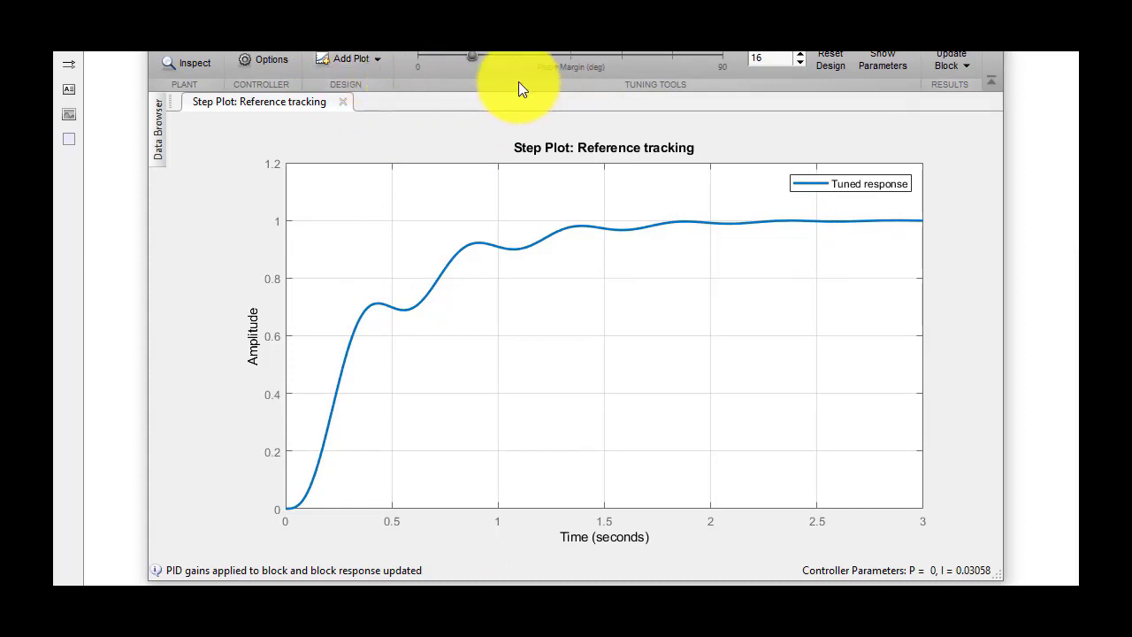
left_click(184, 40)
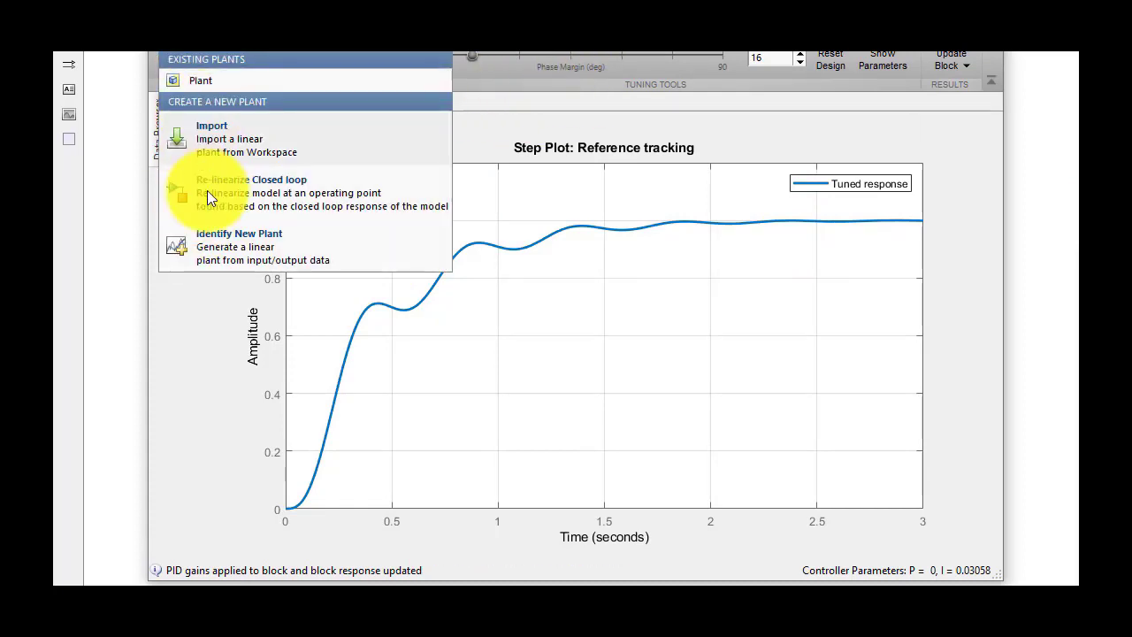
left_click(266, 55)
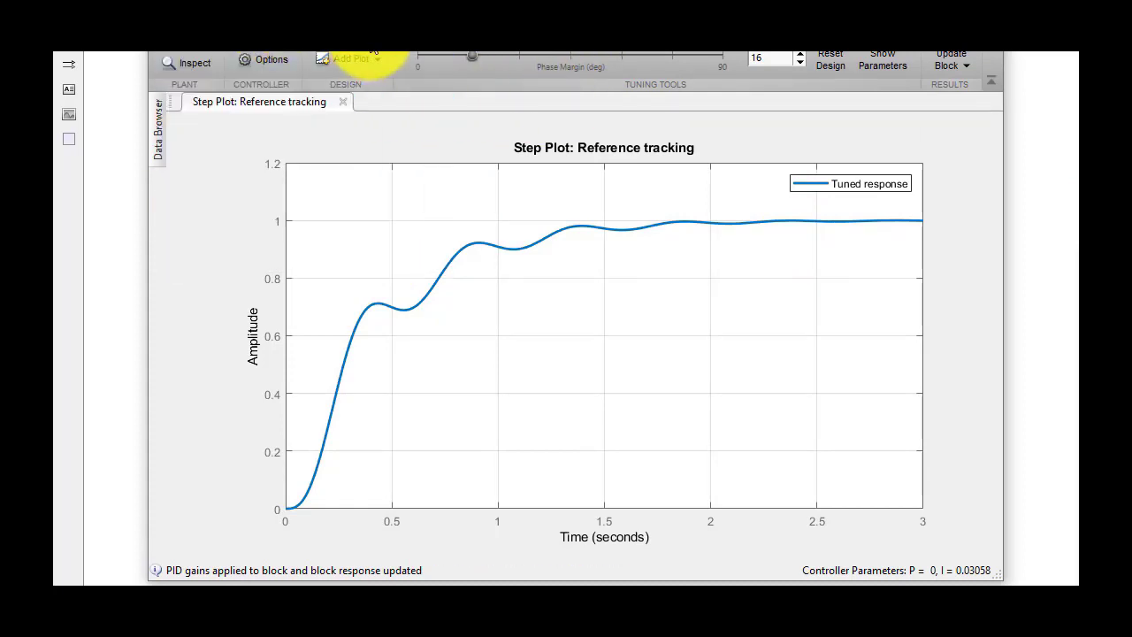
- Add an input disturbance rejection step plot and adjust the target response time
left_click(363, 62)
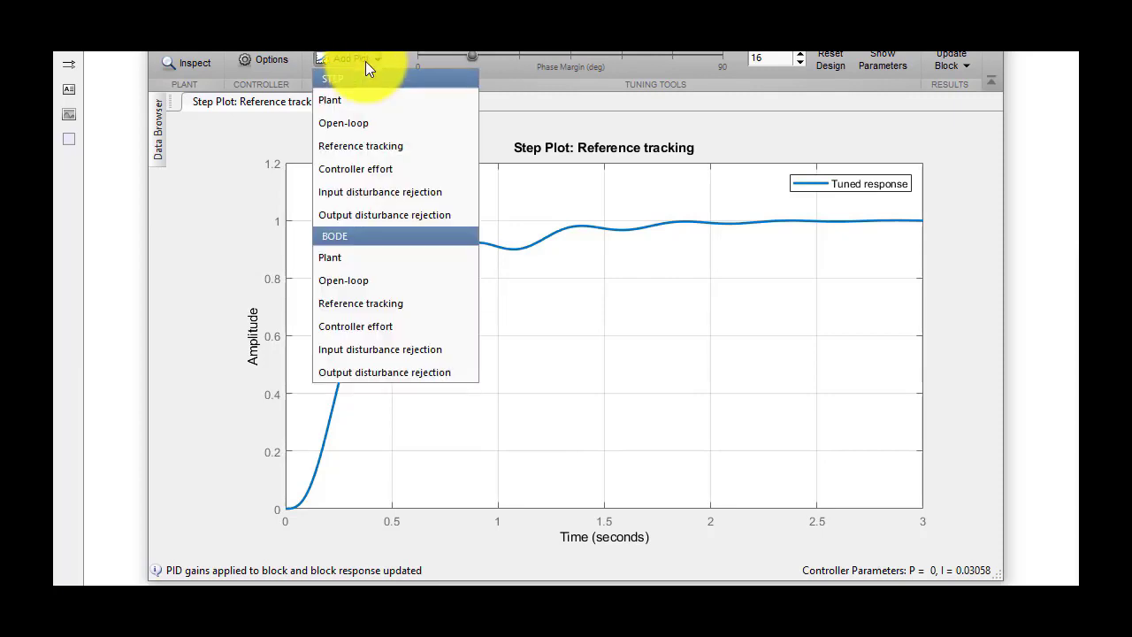
left_click(359, 120)
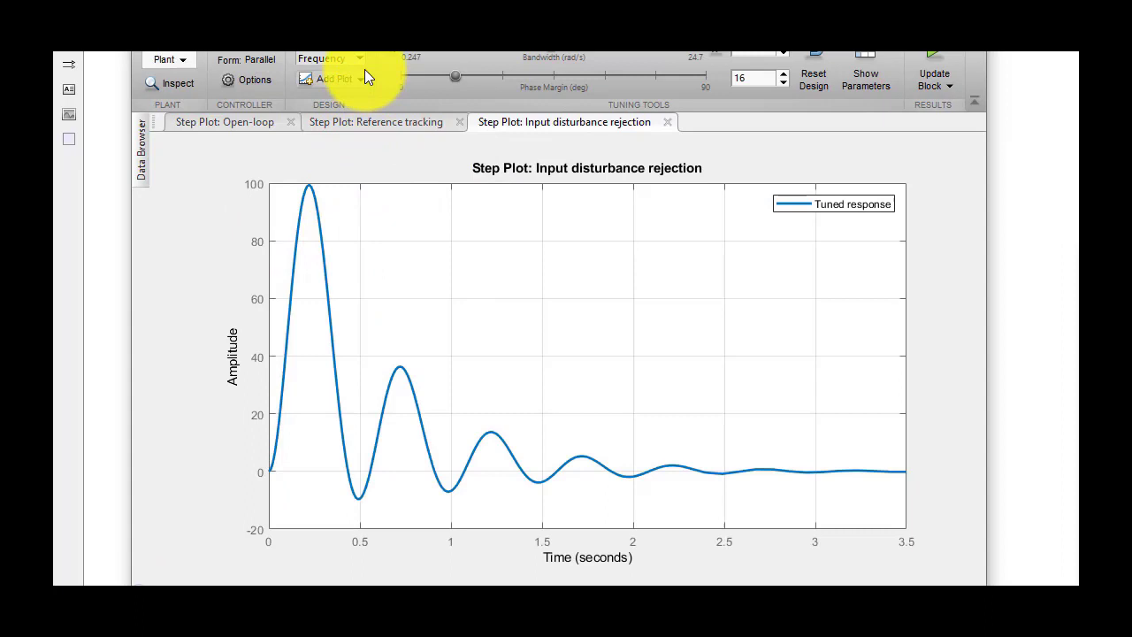
left_click(362, 81)
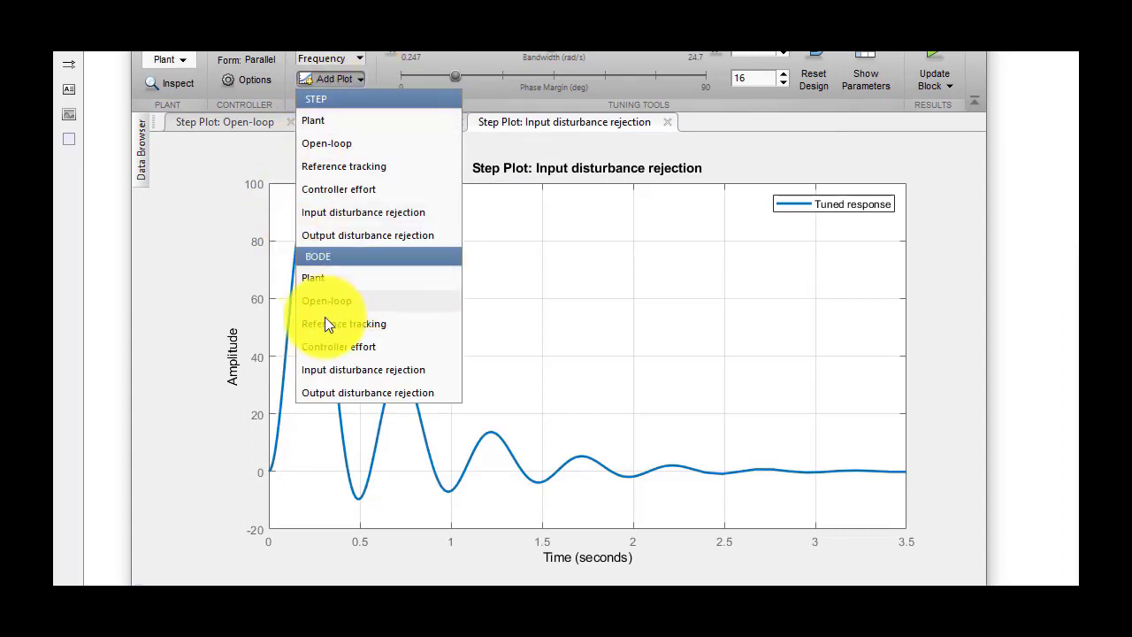
left_click(348, 320)
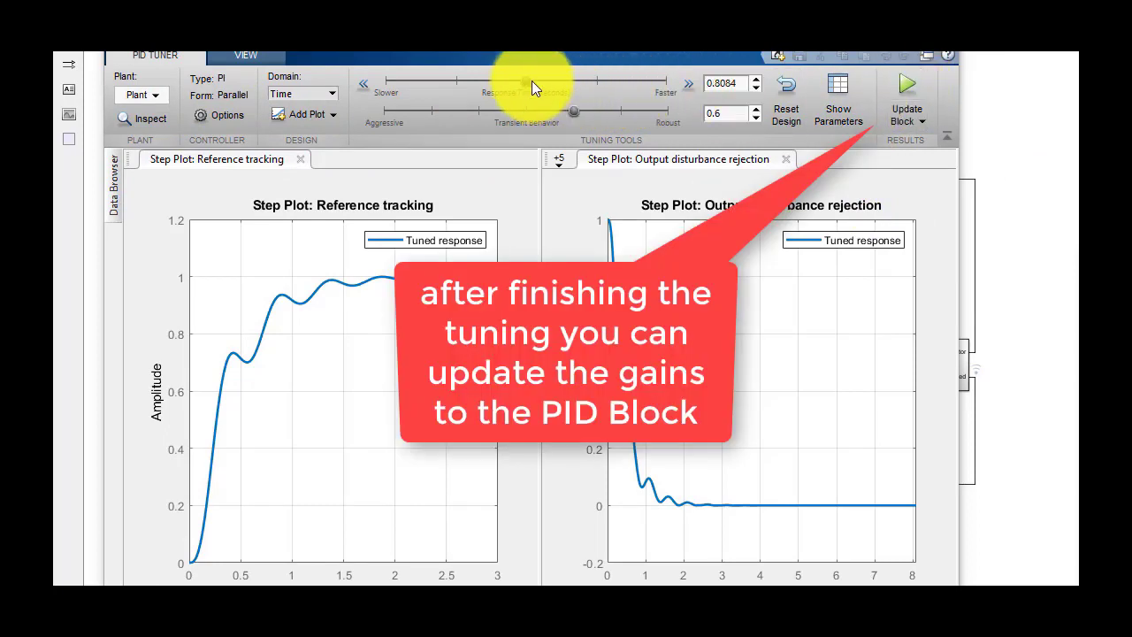
mouse_move(532, 81)
left_mouse_down()
mouse_move(596, 76)
mouse_move(492, 76)
mouse_move(538, 77)
left_mouse_up()
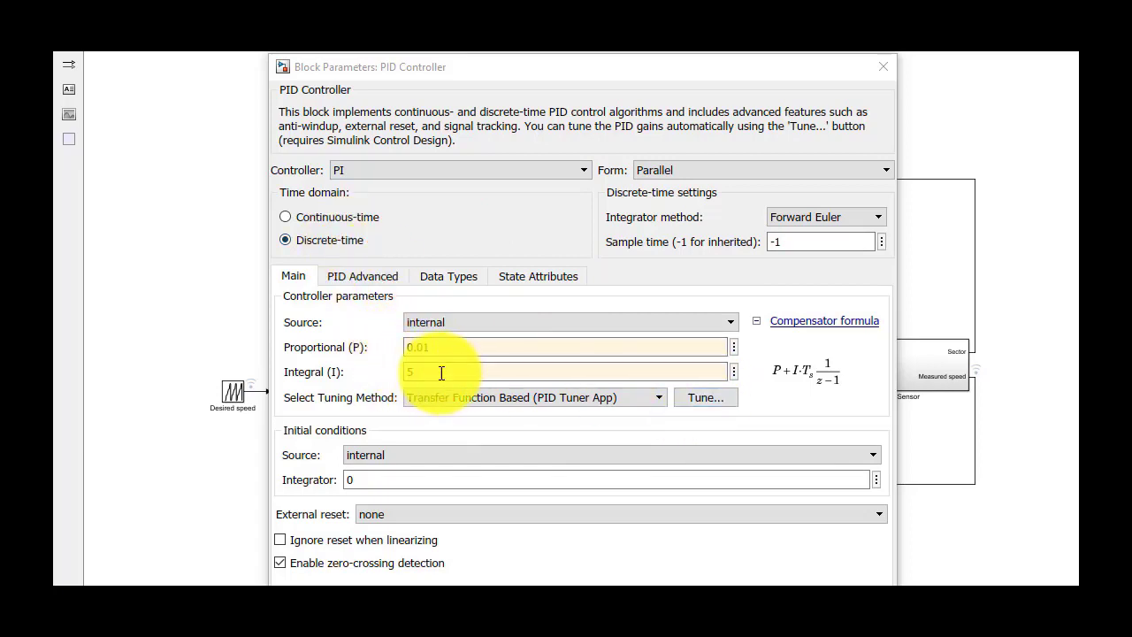
- Apply the discrete PI gains, then log the Voltage, desired speed and measured speed signals
key("Return")
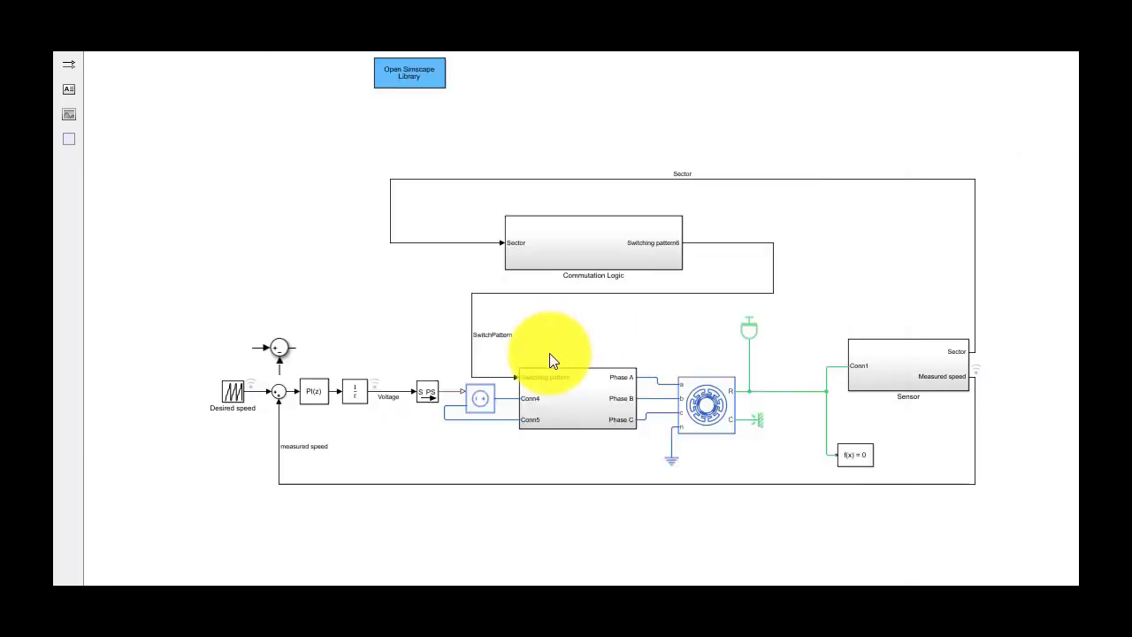
right_click(384, 390)
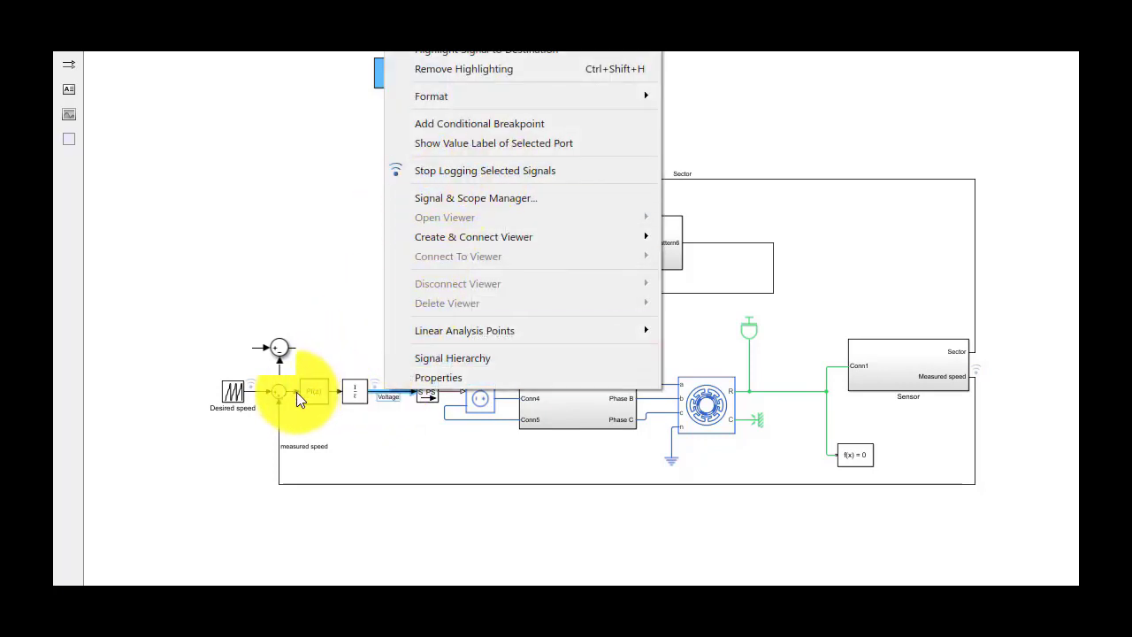
right_click(258, 389)
right_click(255, 392)
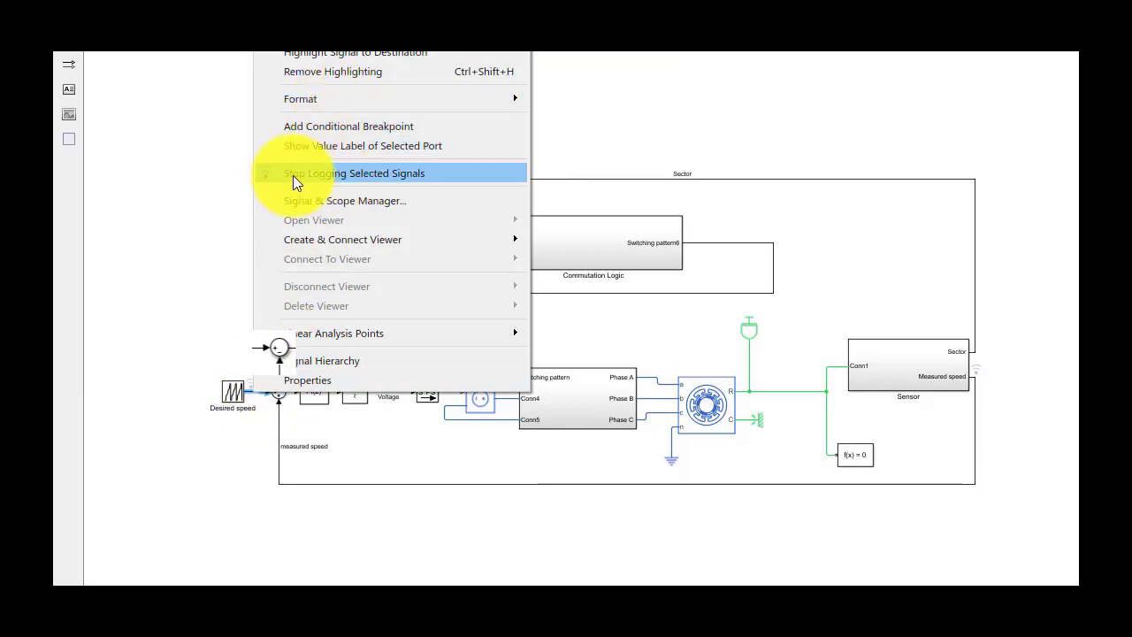
left_click(300, 485)
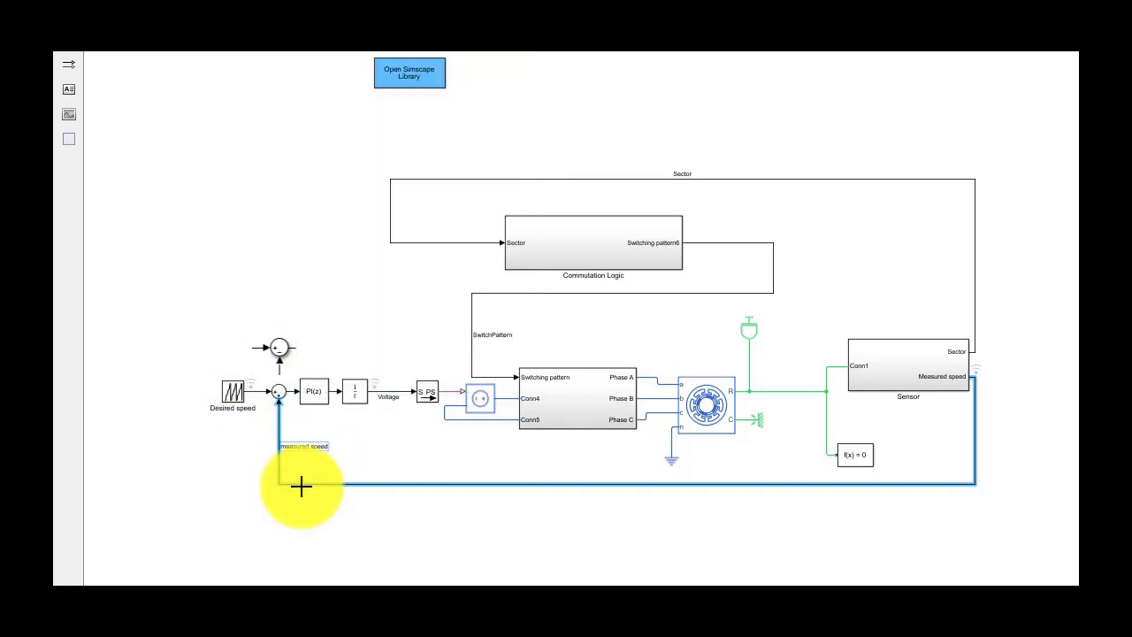
right_click(301, 485)
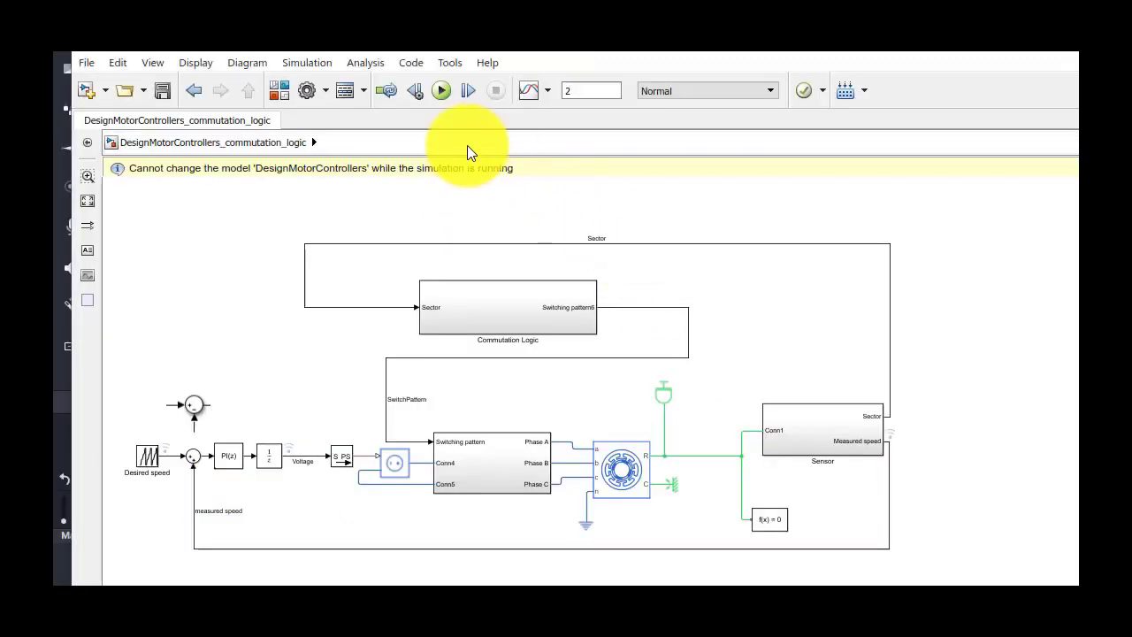
- Run the 2-second simulation and view the logged speed and Voltage signals in Data Inspector
left_click(441, 90)
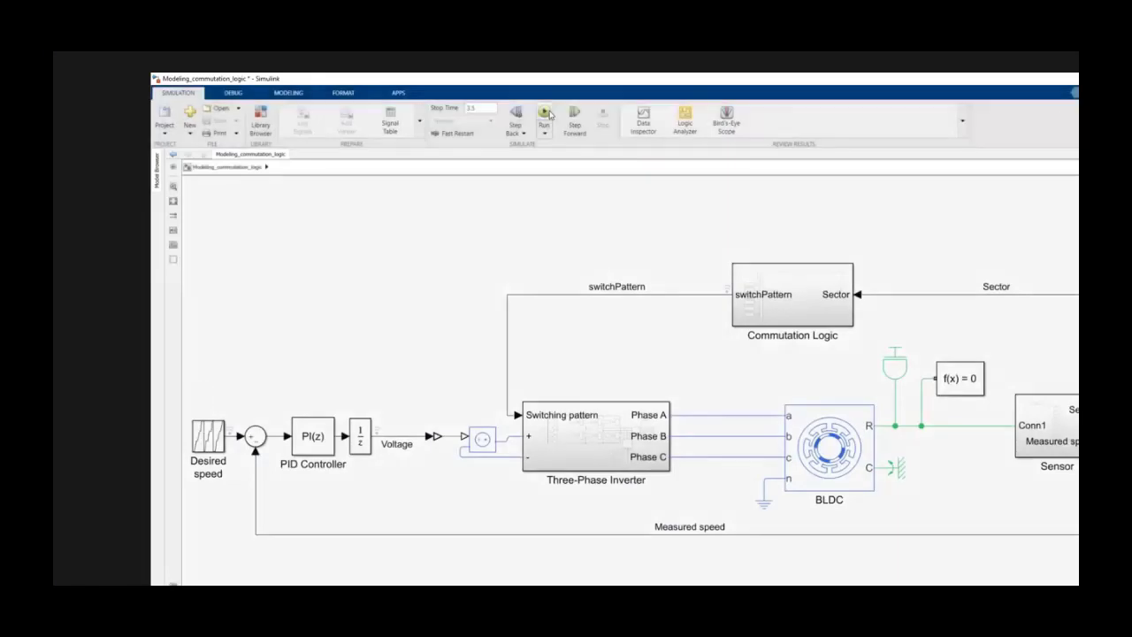
left_click(545, 114)
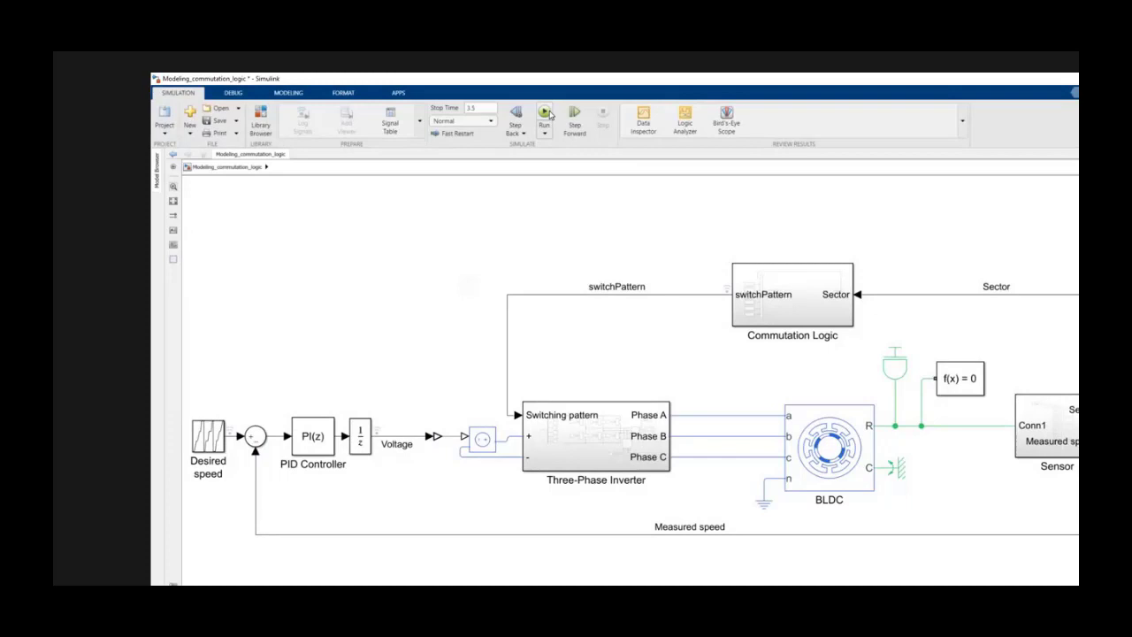
left_click(644, 124)
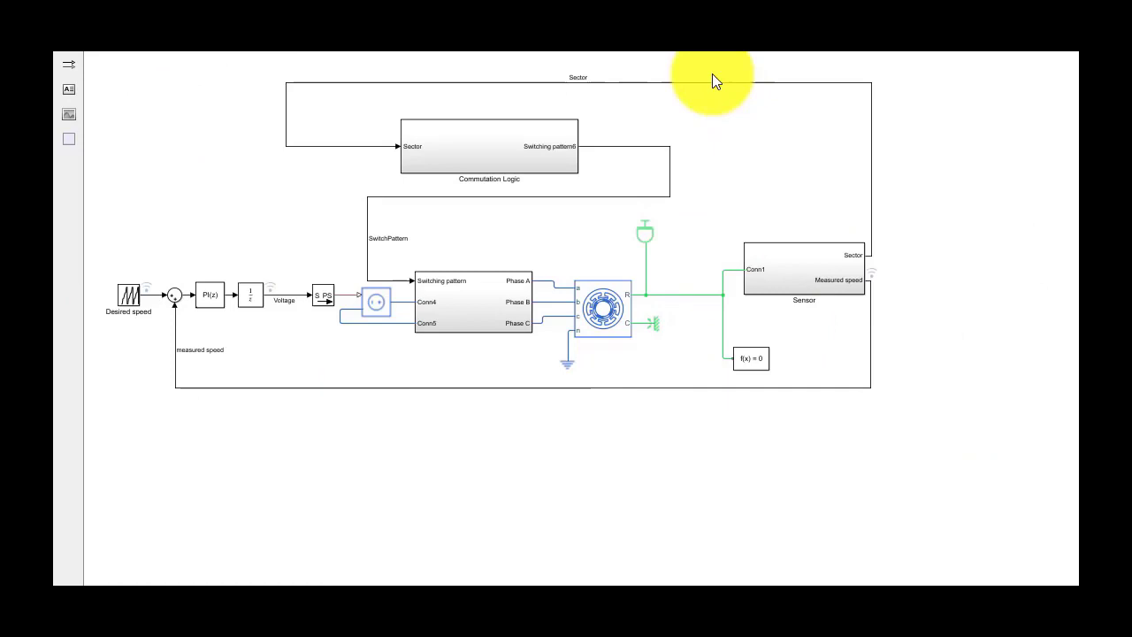
left_click(538, 159)
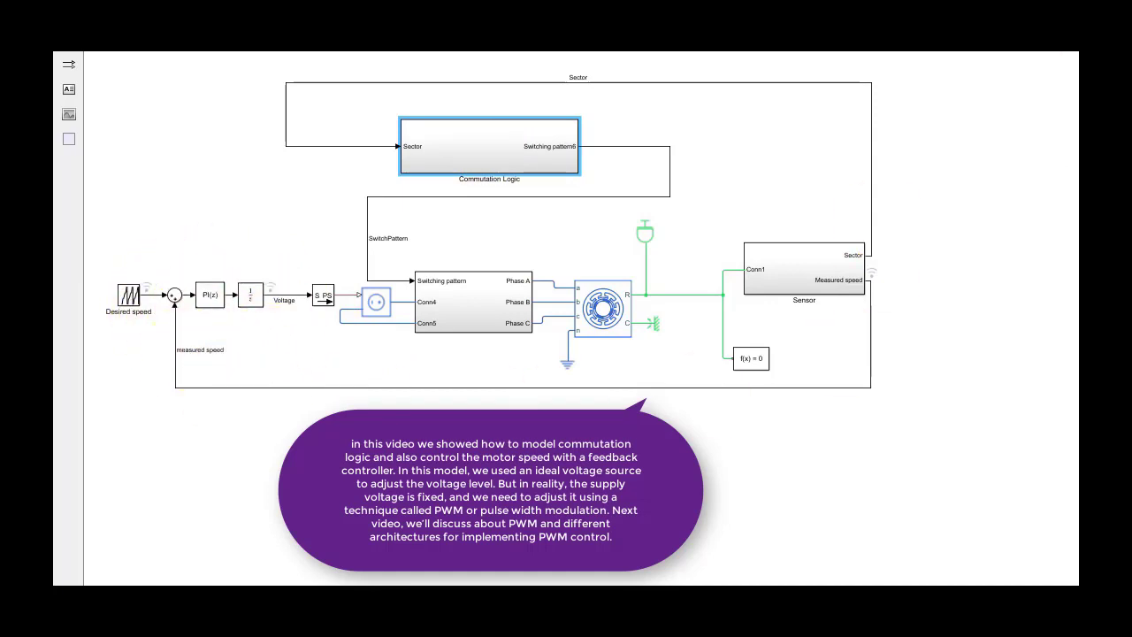
left_click(374, 303)
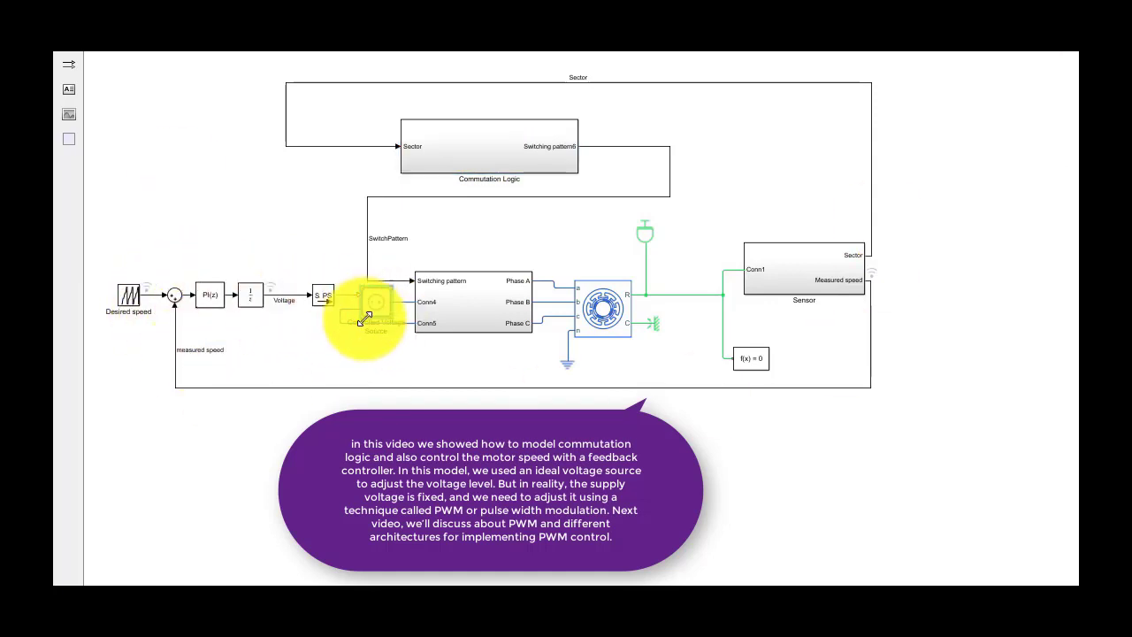